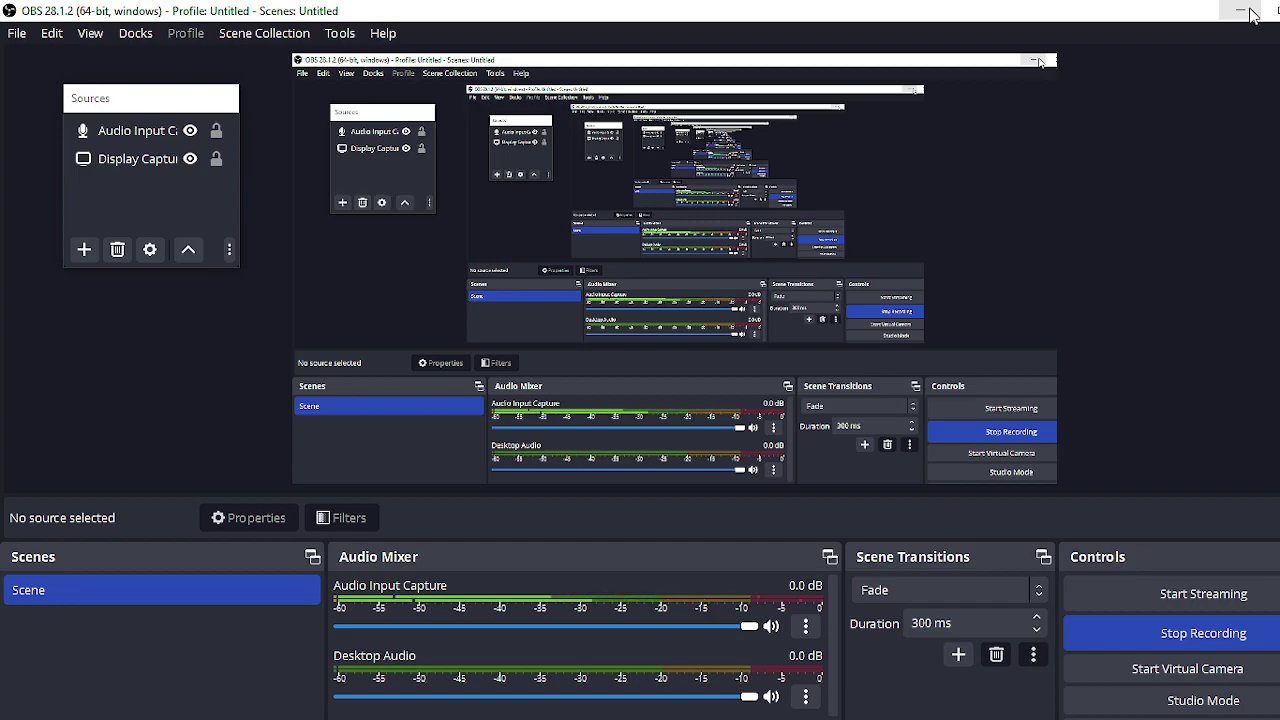
Unlock the Phantom wallet extension with the account password.
click(1250, 14)
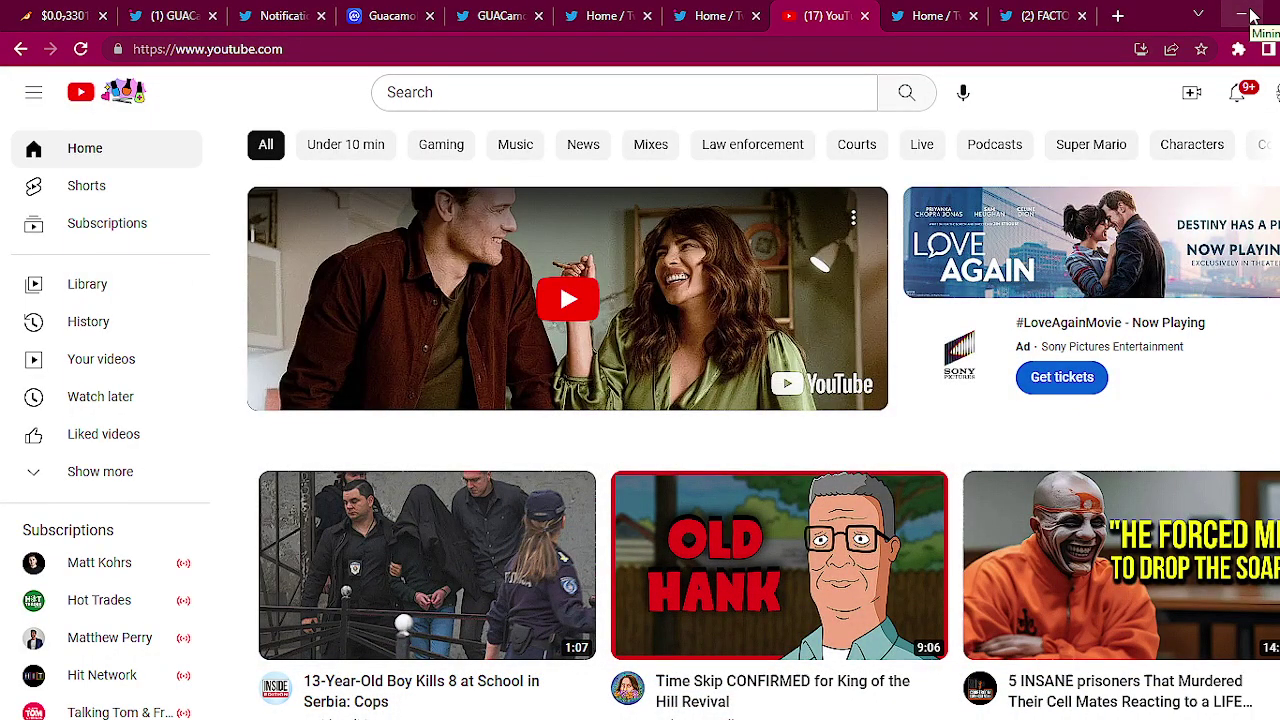
click(1238, 49)
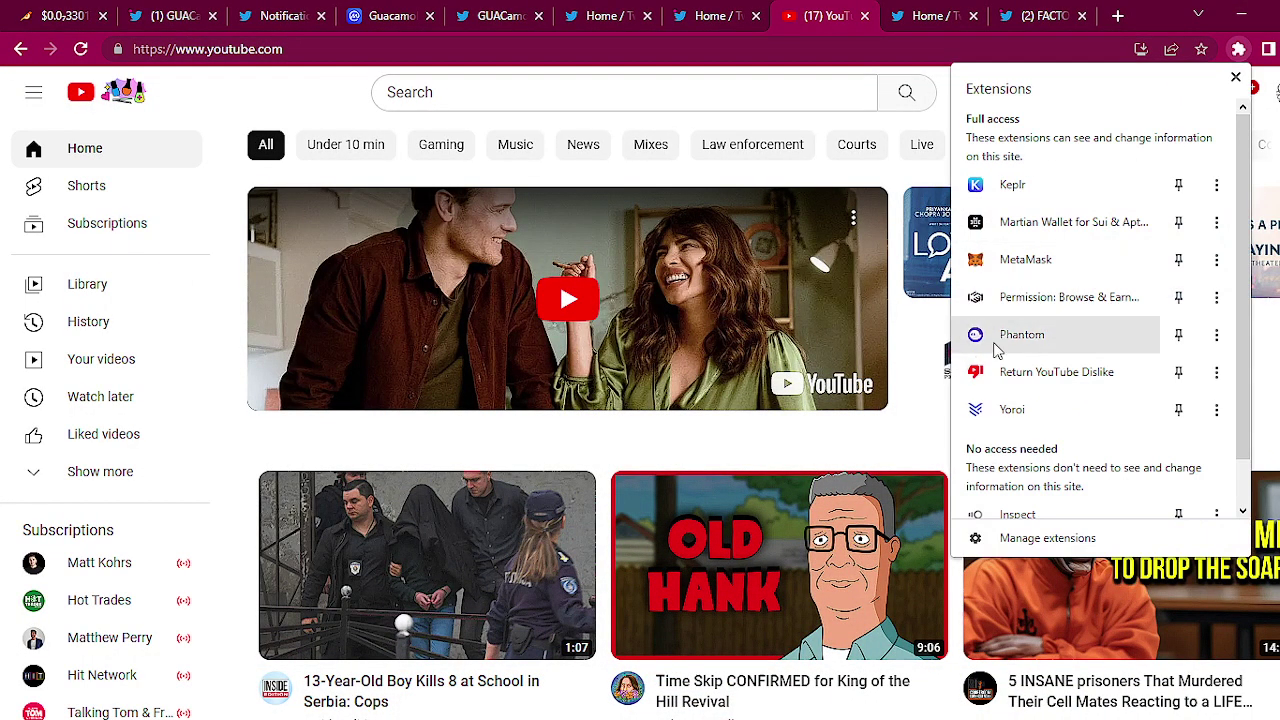
click(1027, 334)
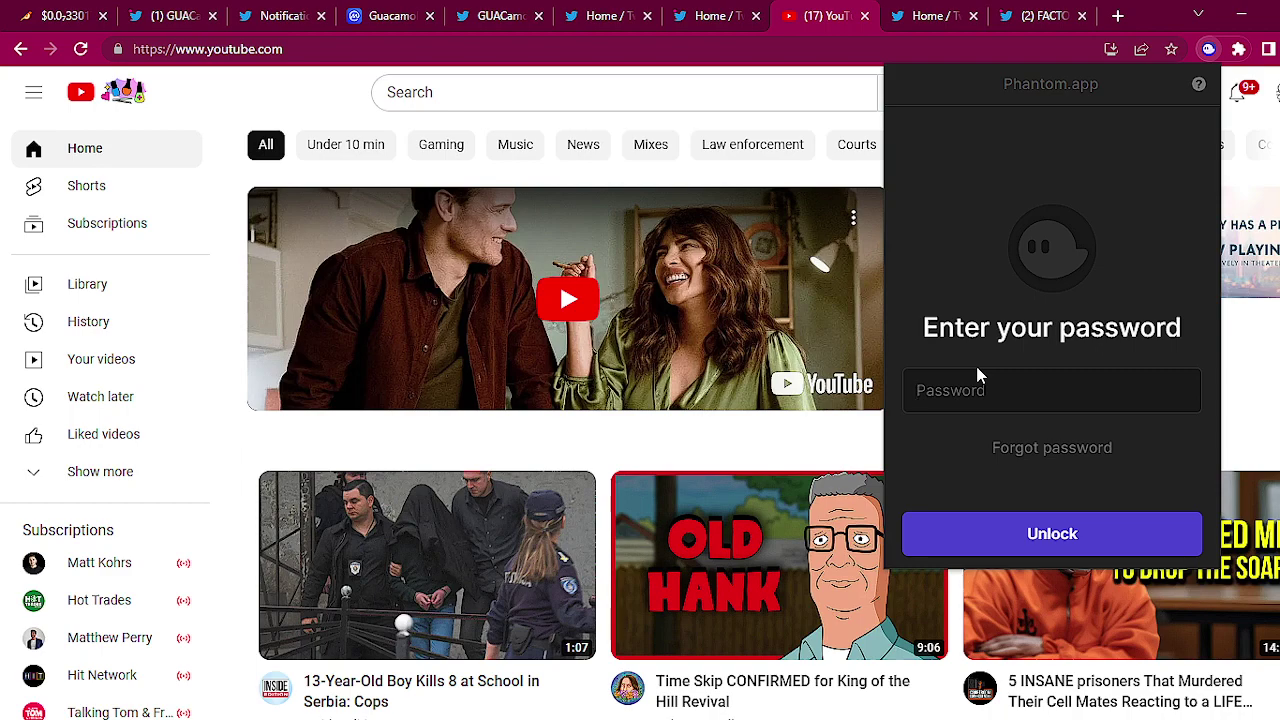
text(••••••••••••)
key(Return)
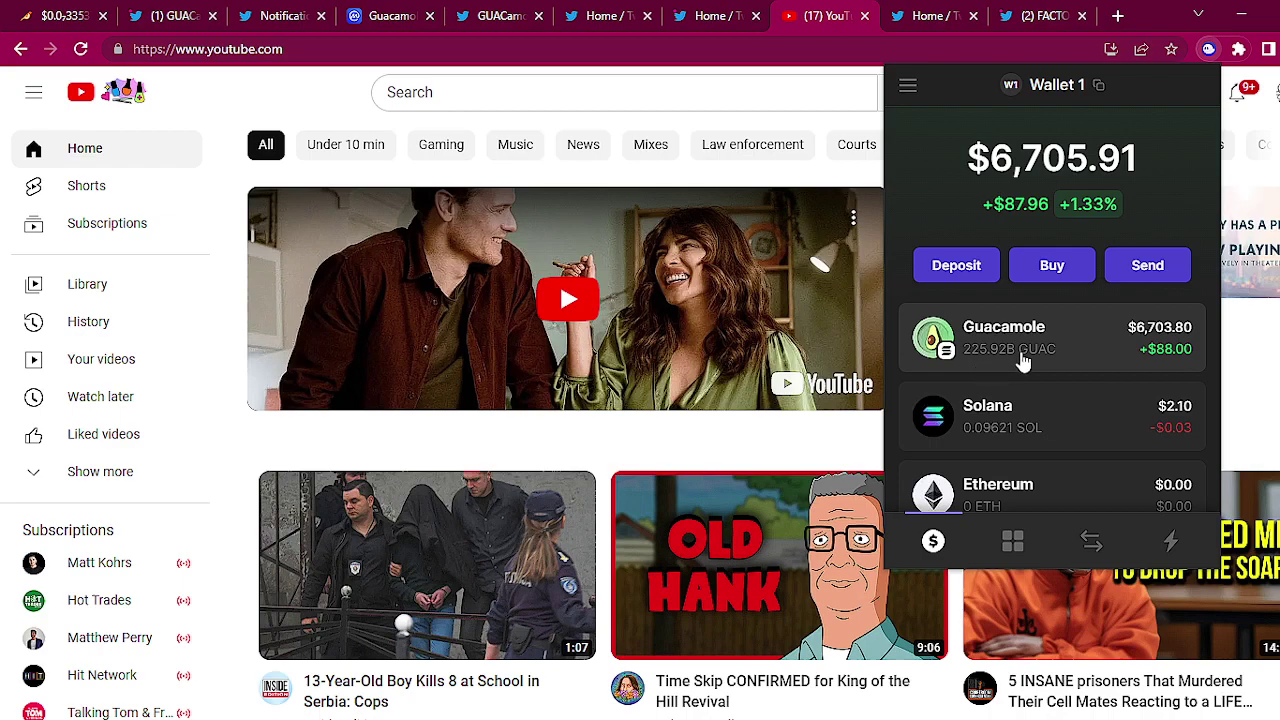
Open Phantom's swap form from the Solana token, paying SOL.
scroll(1052, 449, down, 1)
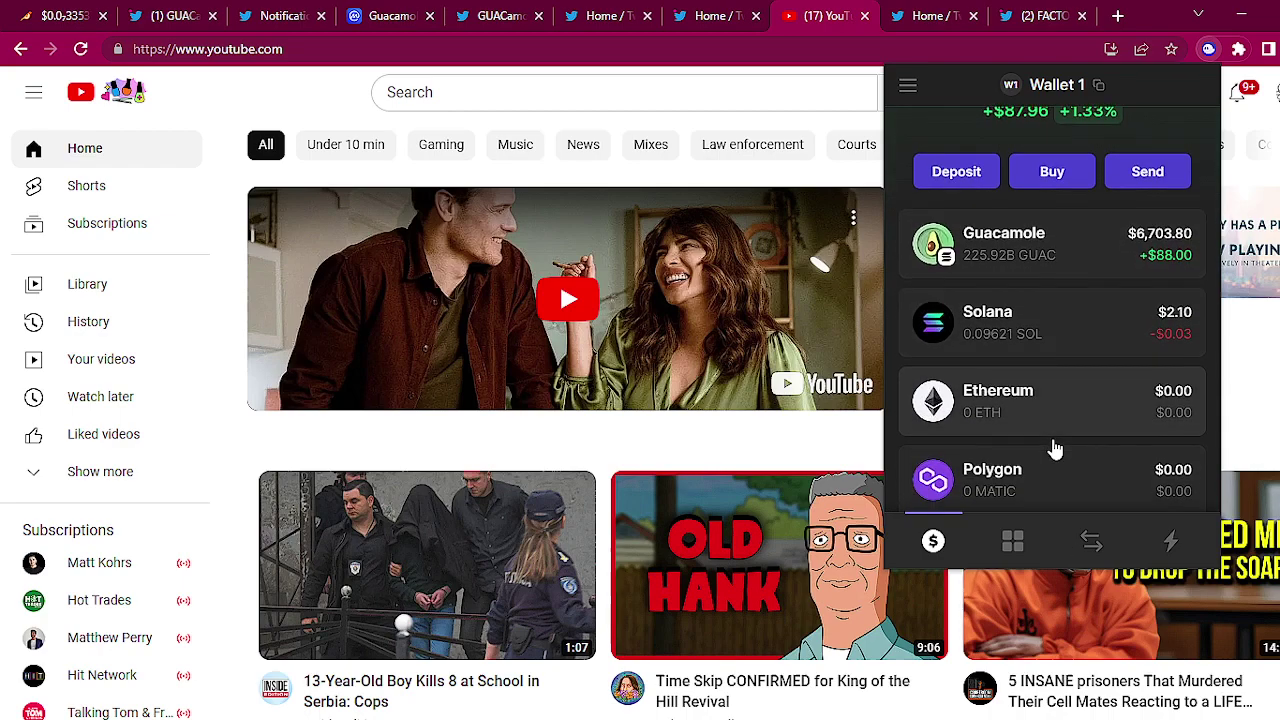
click(1047, 349)
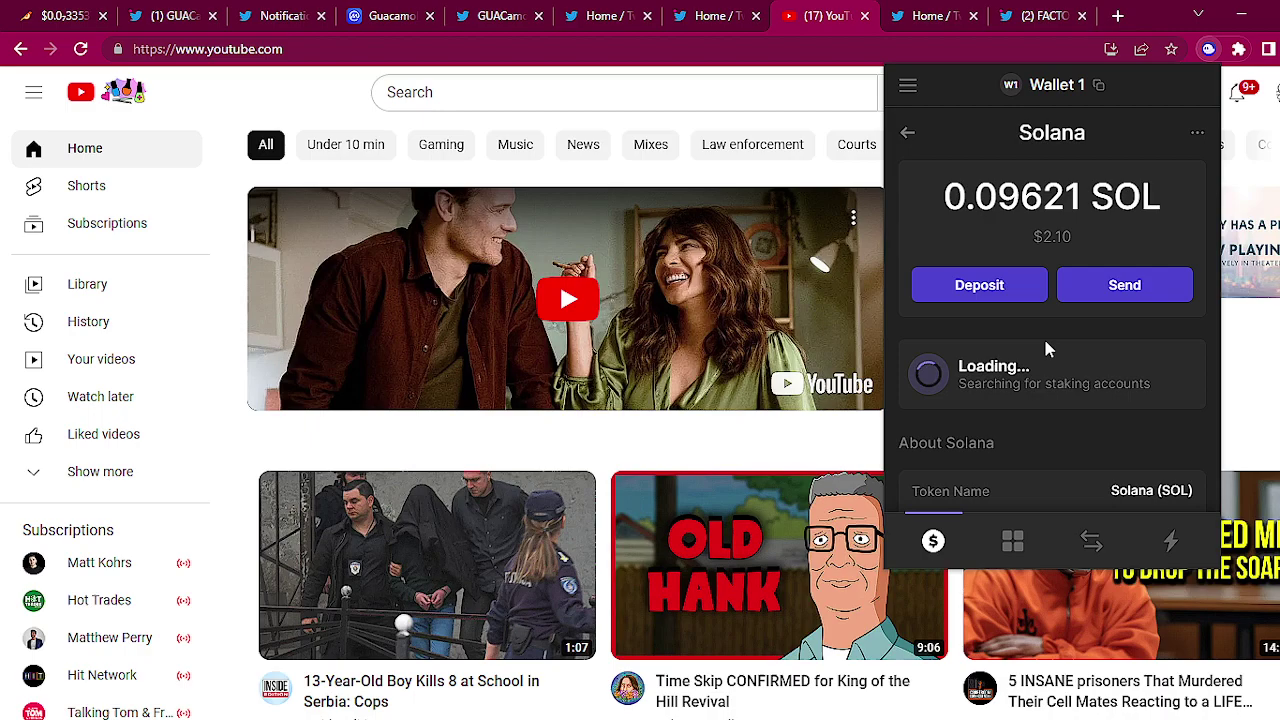
click(1091, 541)
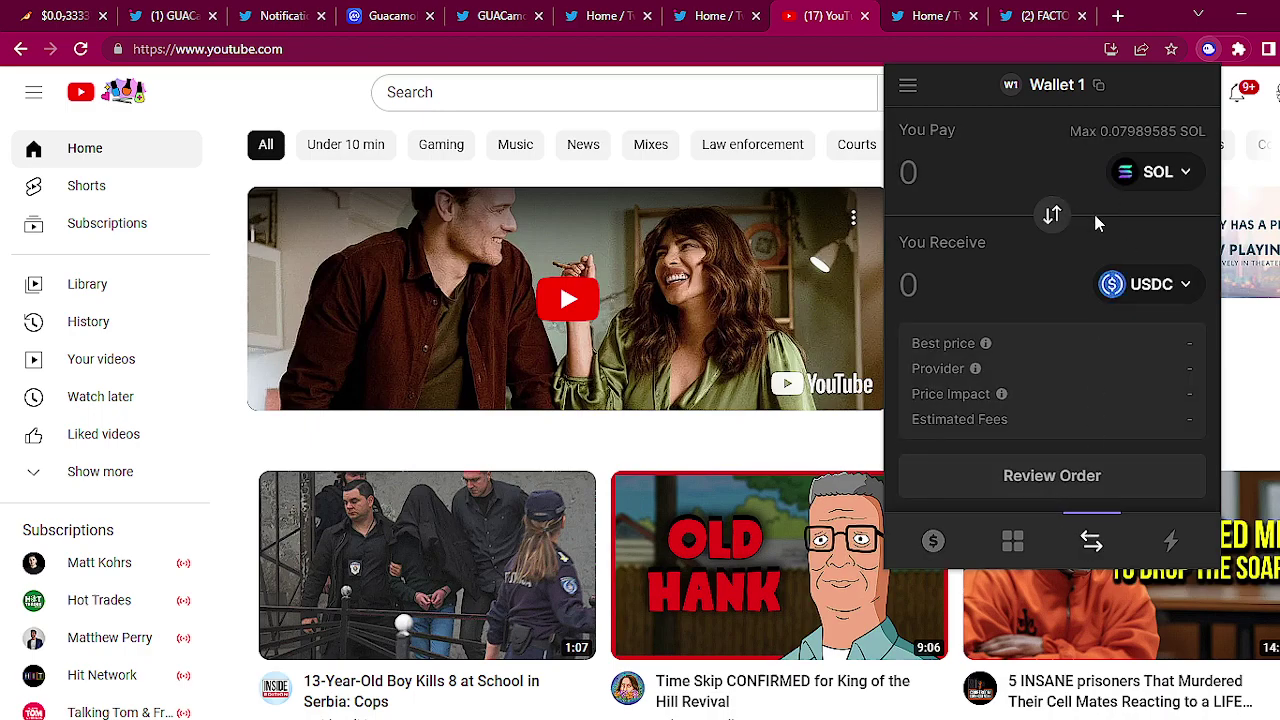
Replace USDC with Guacamole (GUAC) as the token to receive.
click(1150, 286)
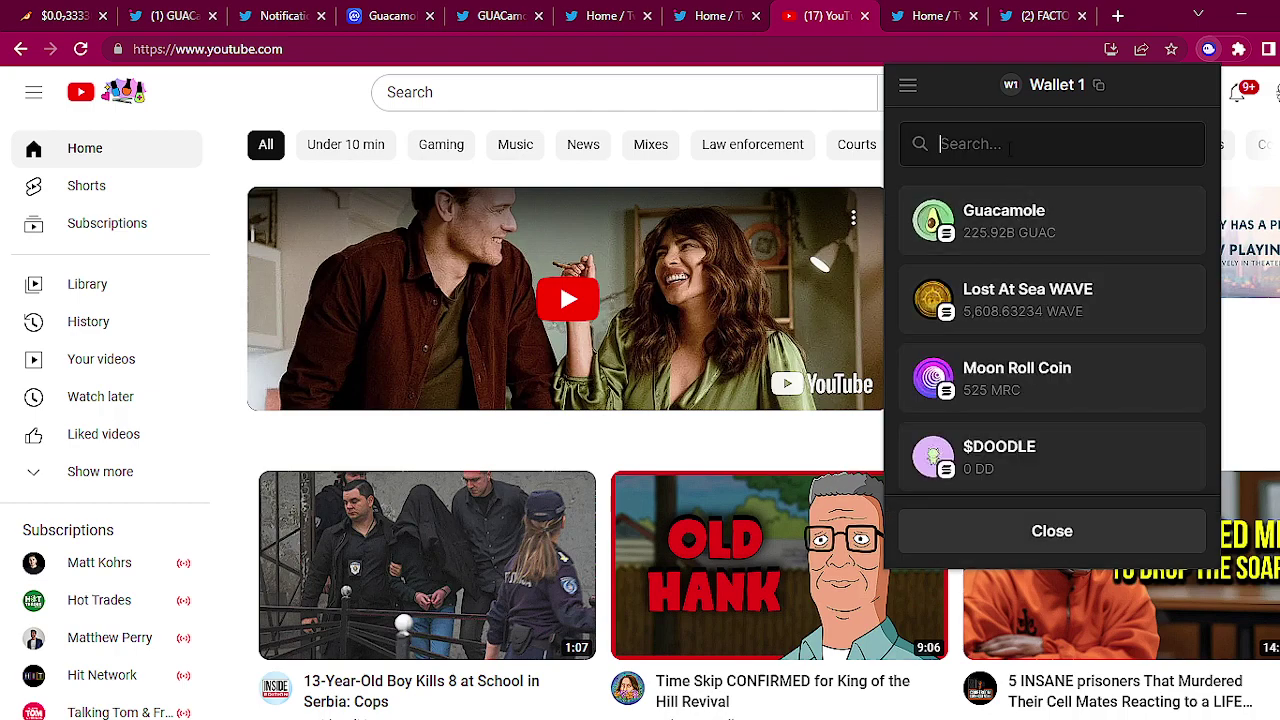
click(1040, 240)
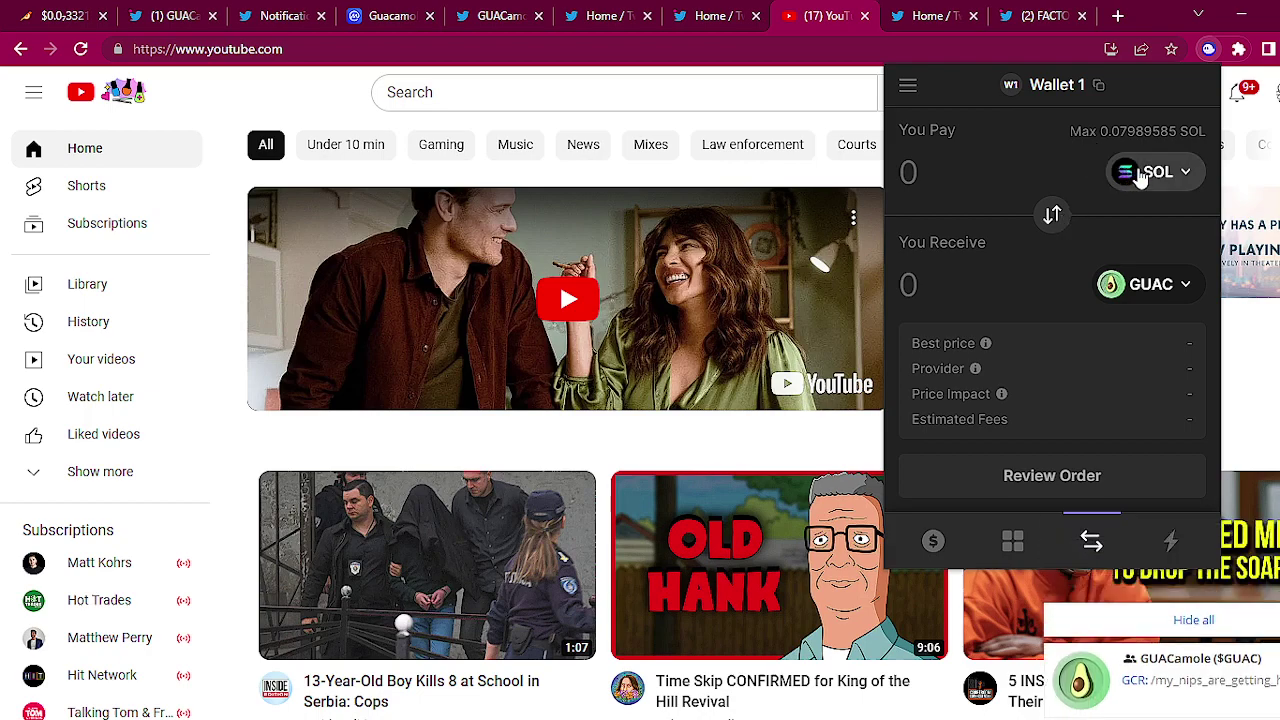
Set the pay amount to 0.01 SOL and review the order for 6,646,568.913 GUAC.
click(1111, 133)
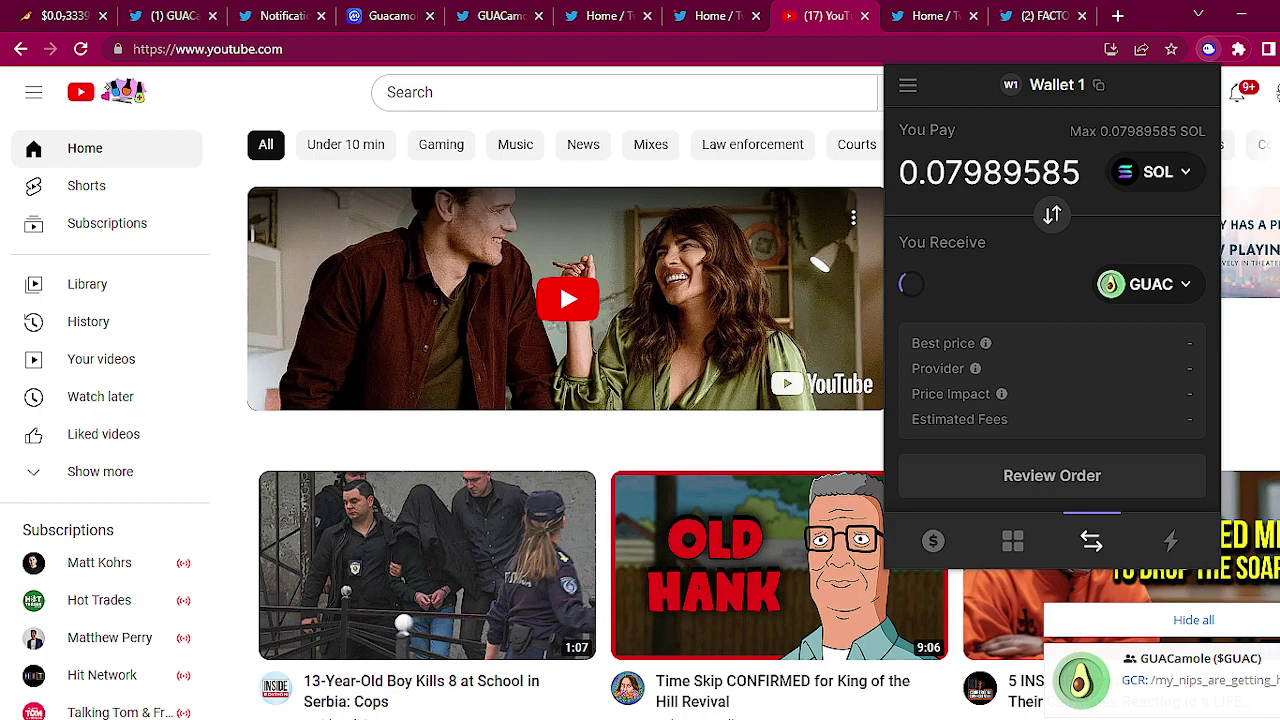
drag(1076, 172, 893, 176)
key(BackSpace)
text(1.)
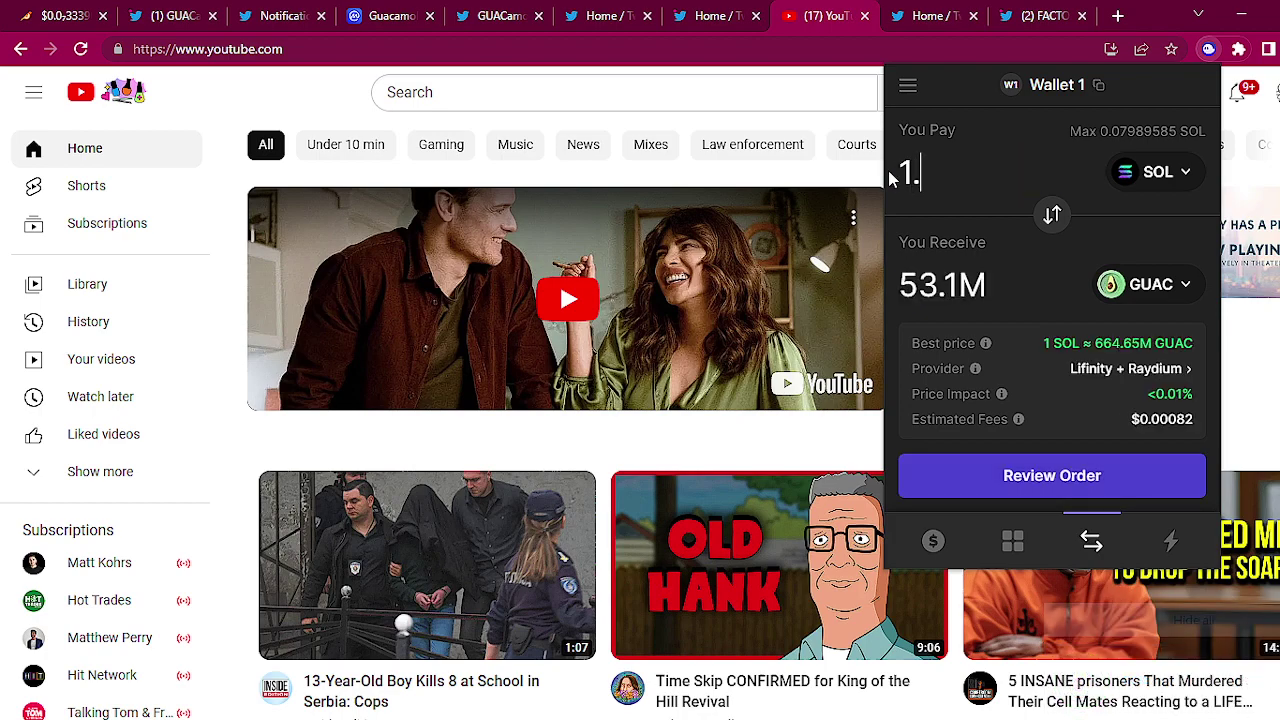
key(BackSpace)
key(BackSpace)
text(0.01)
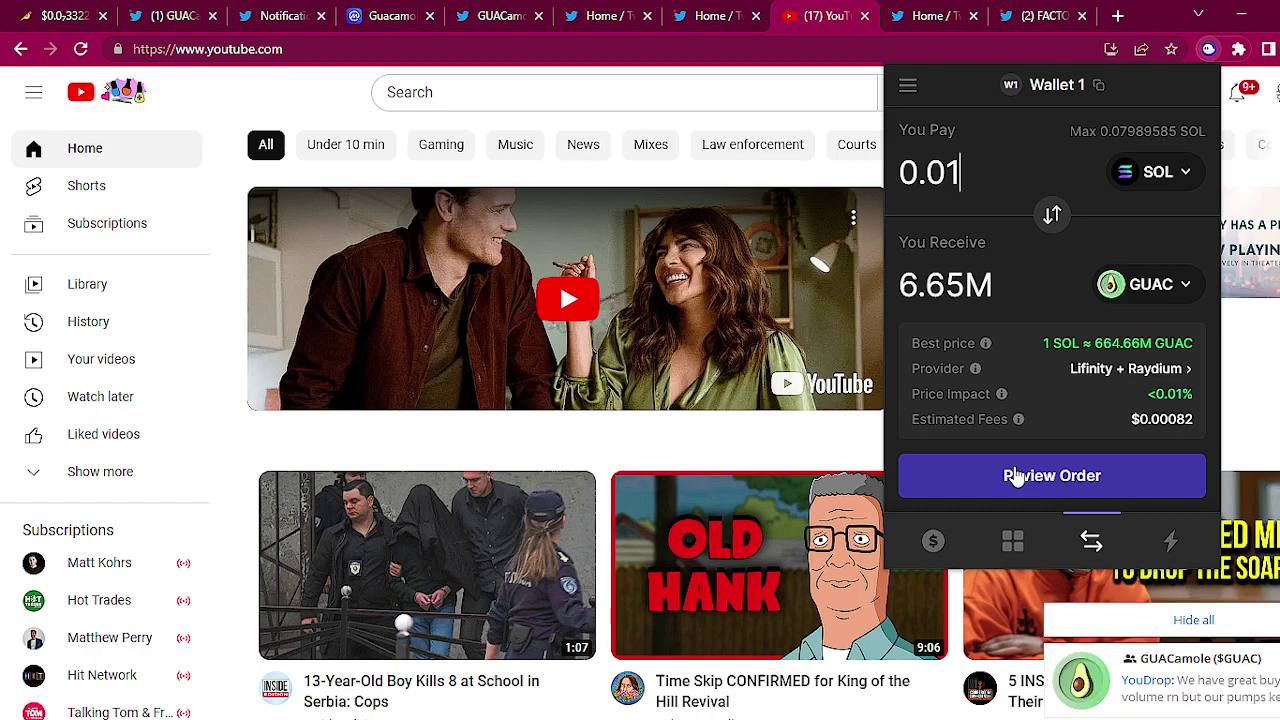
click(1015, 477)
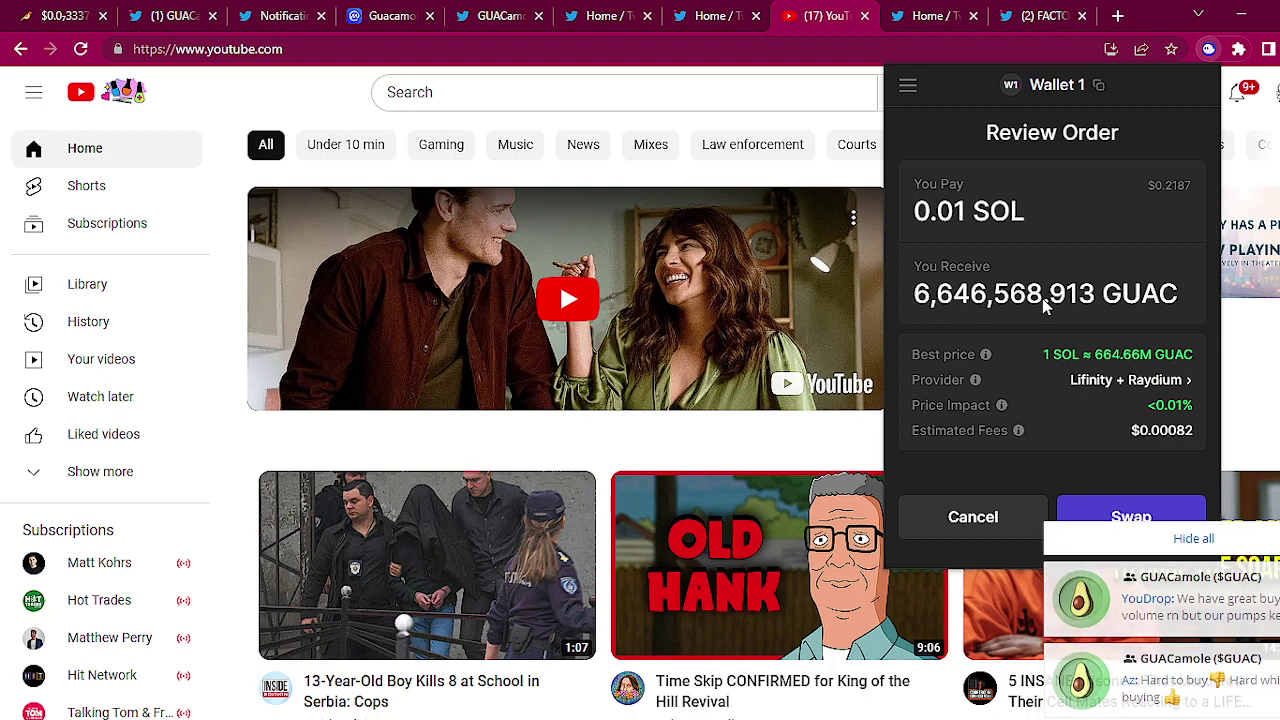
Execute the 0.01 SOL to GUAC swap and close the confirmation to view Recent Activity.
click(1120, 515)
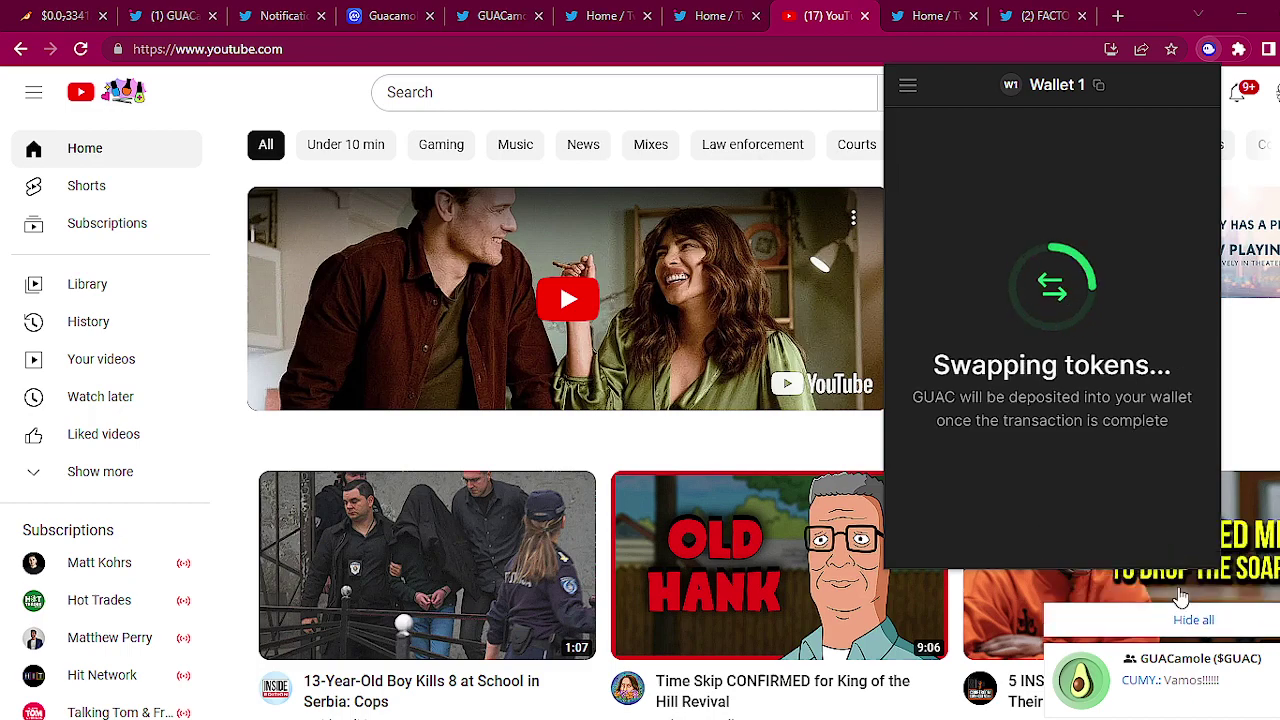
click(1199, 623)
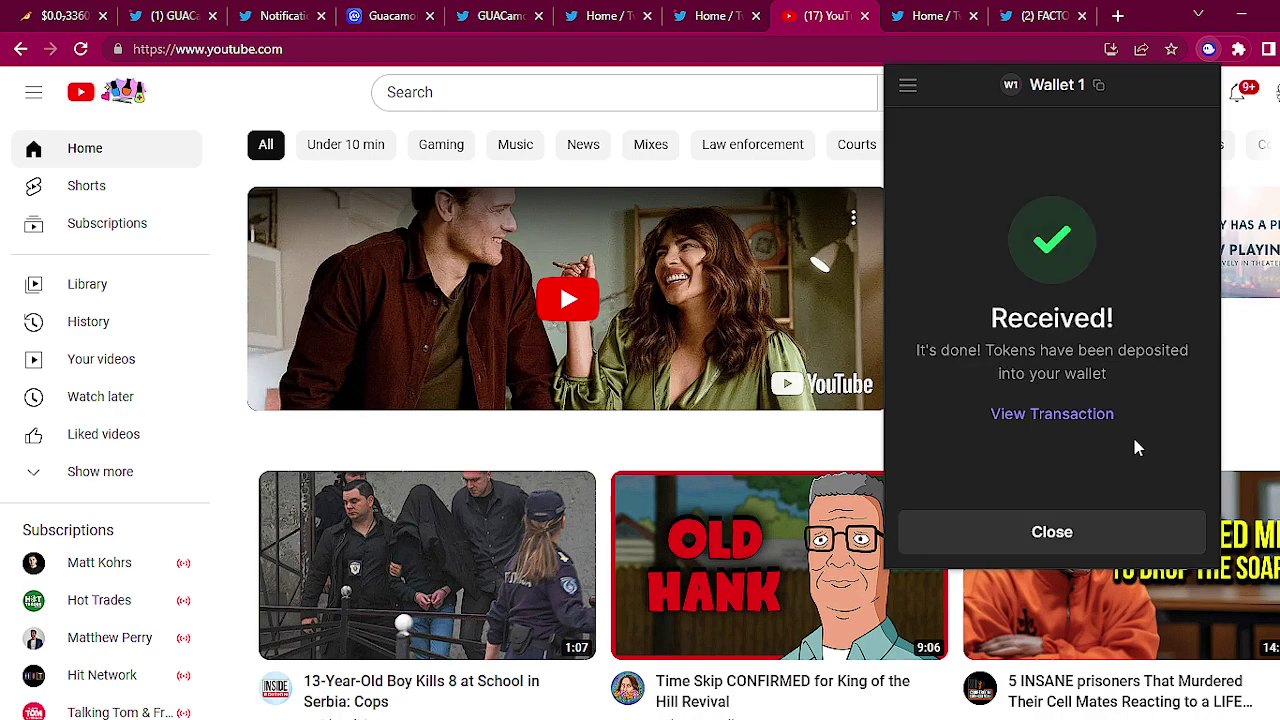
click(1099, 540)
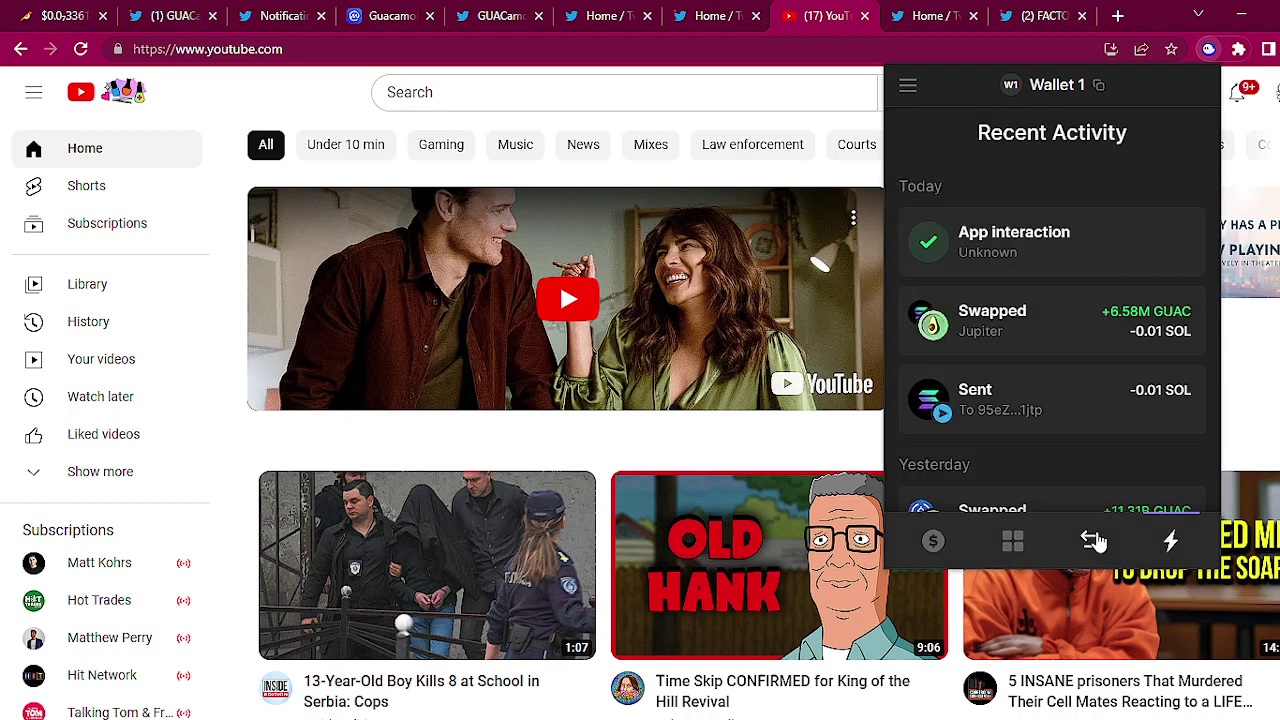
Load jup.ag in the Guacamole CoinMarketCap tab to reach Jupiter's swap page.
click(360, 22)
click(378, 49)
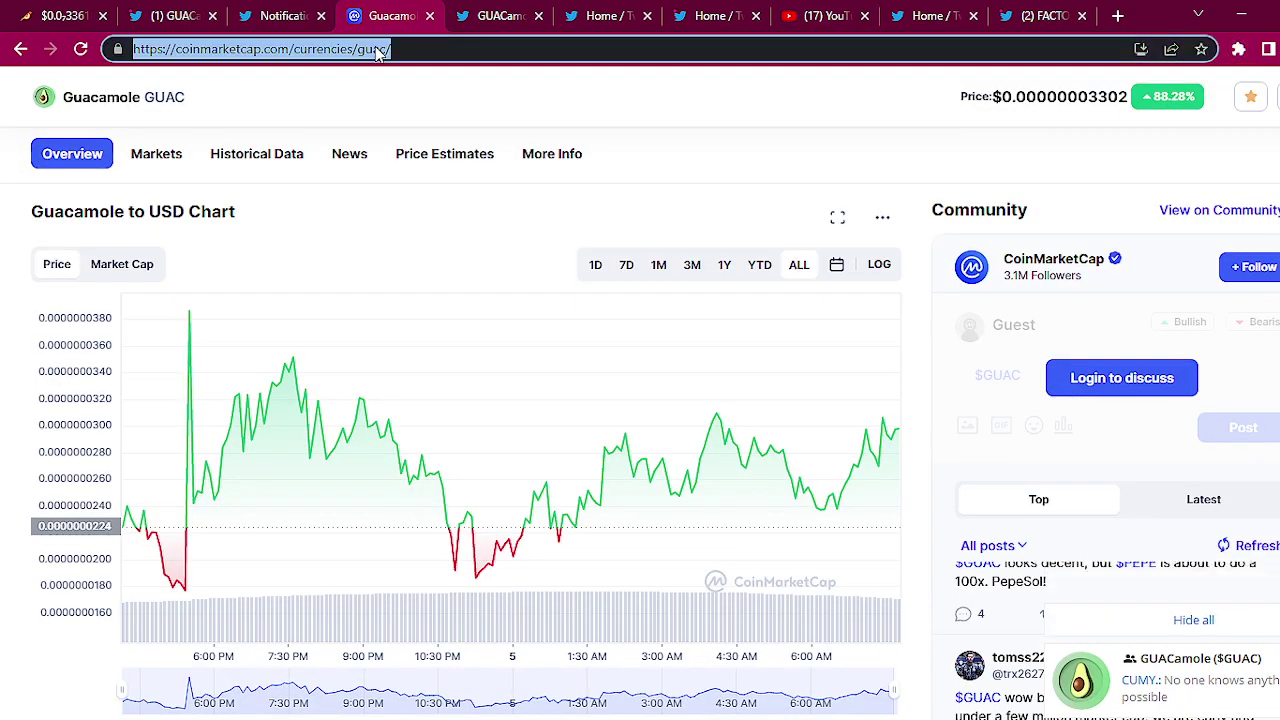
text(jup)
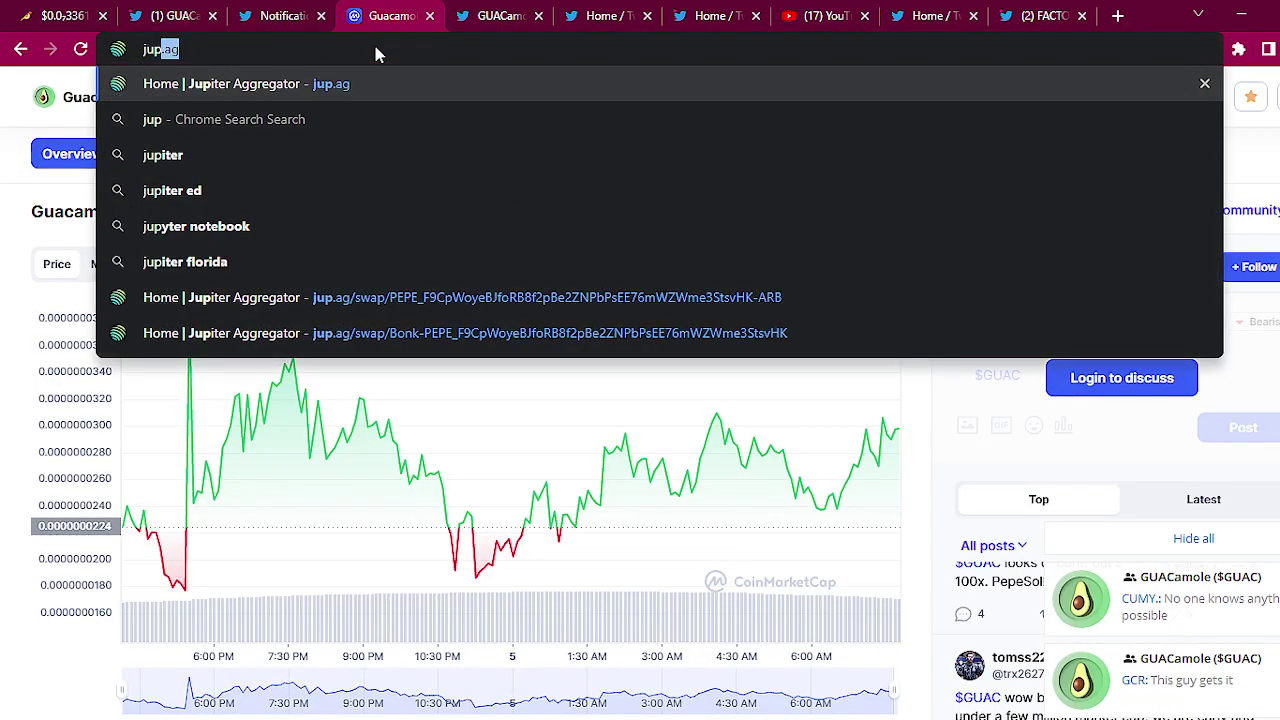
text(.ag)
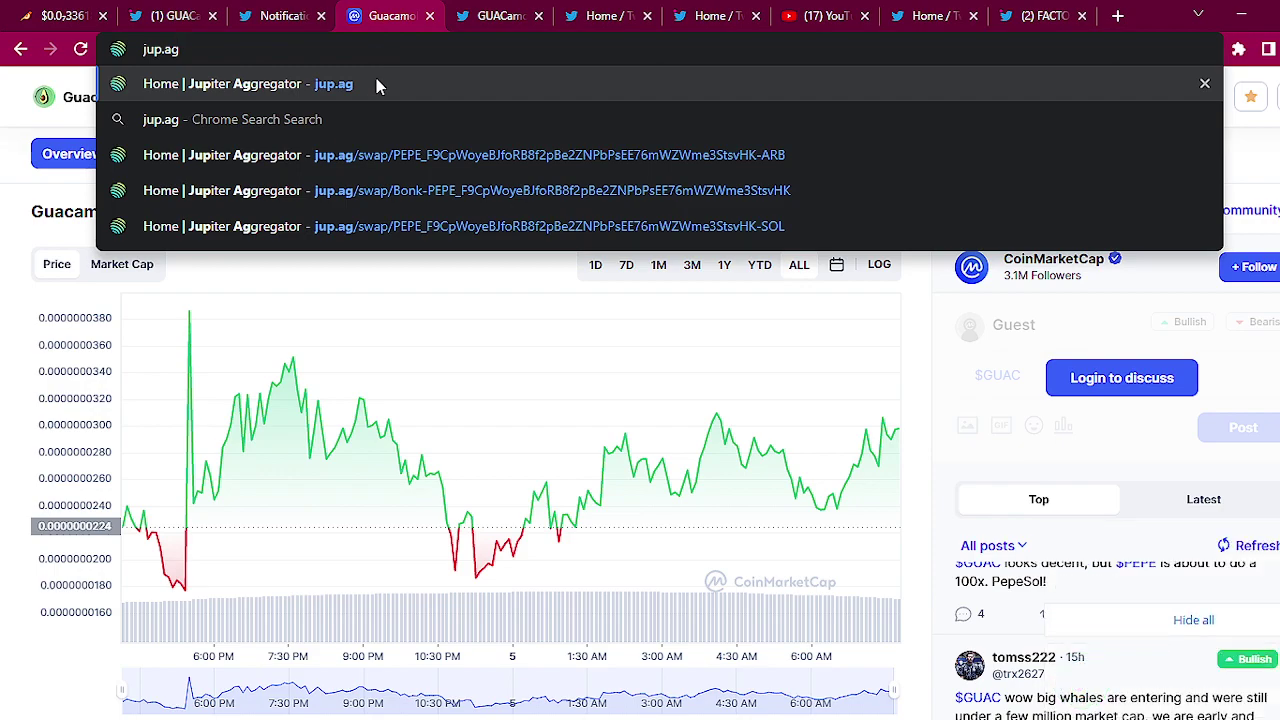
click(376, 83)
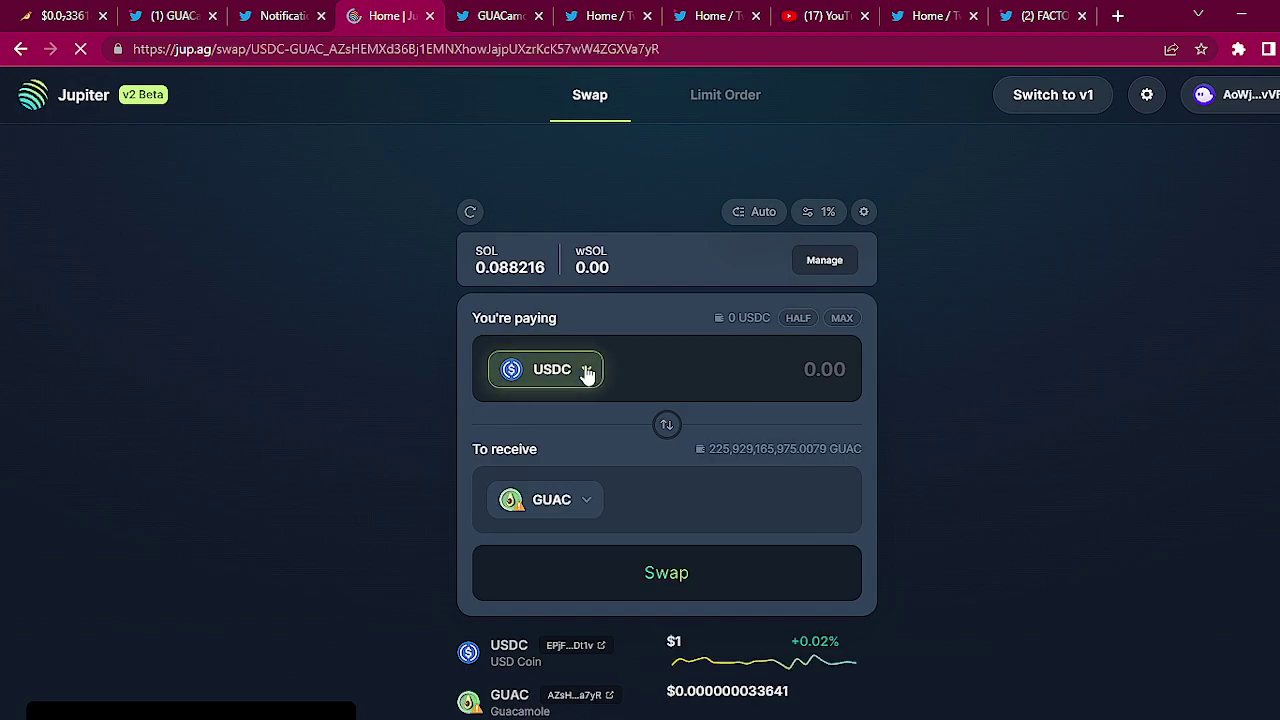
Set Jupiter to pay 200 WAVE for a quoted 2,452,114.12823 GUAC.
click(588, 373)
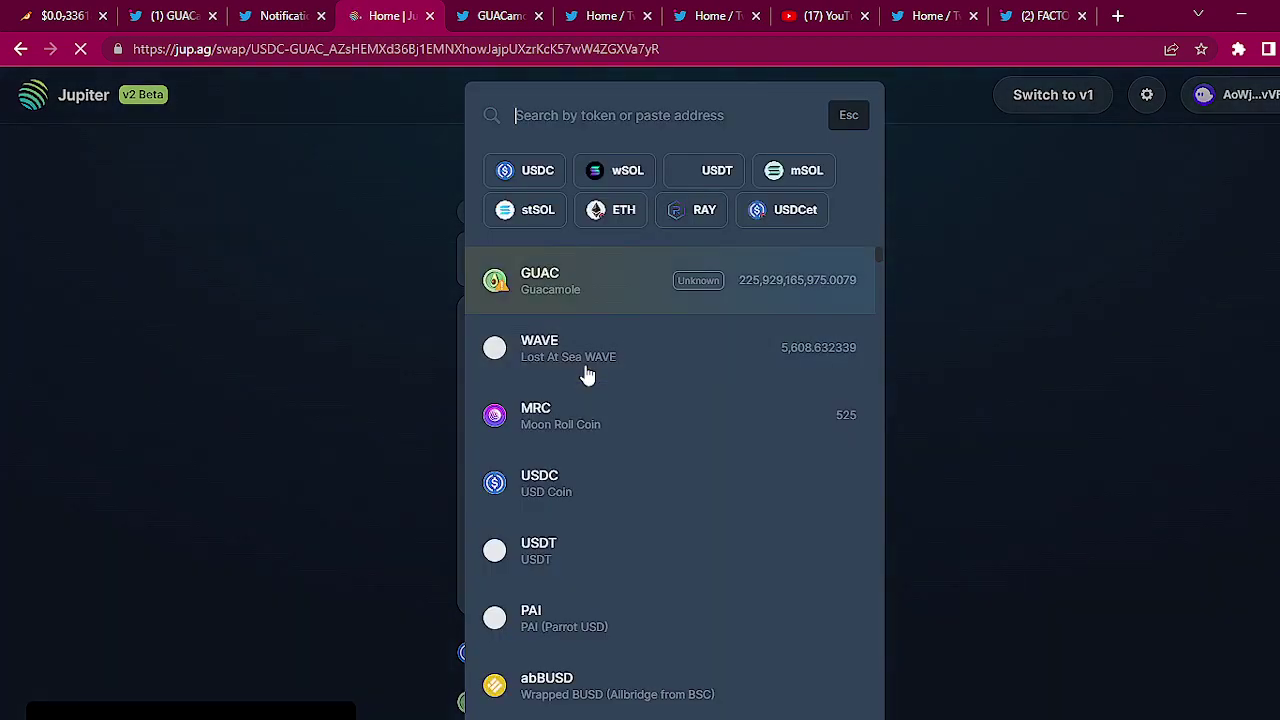
click(627, 172)
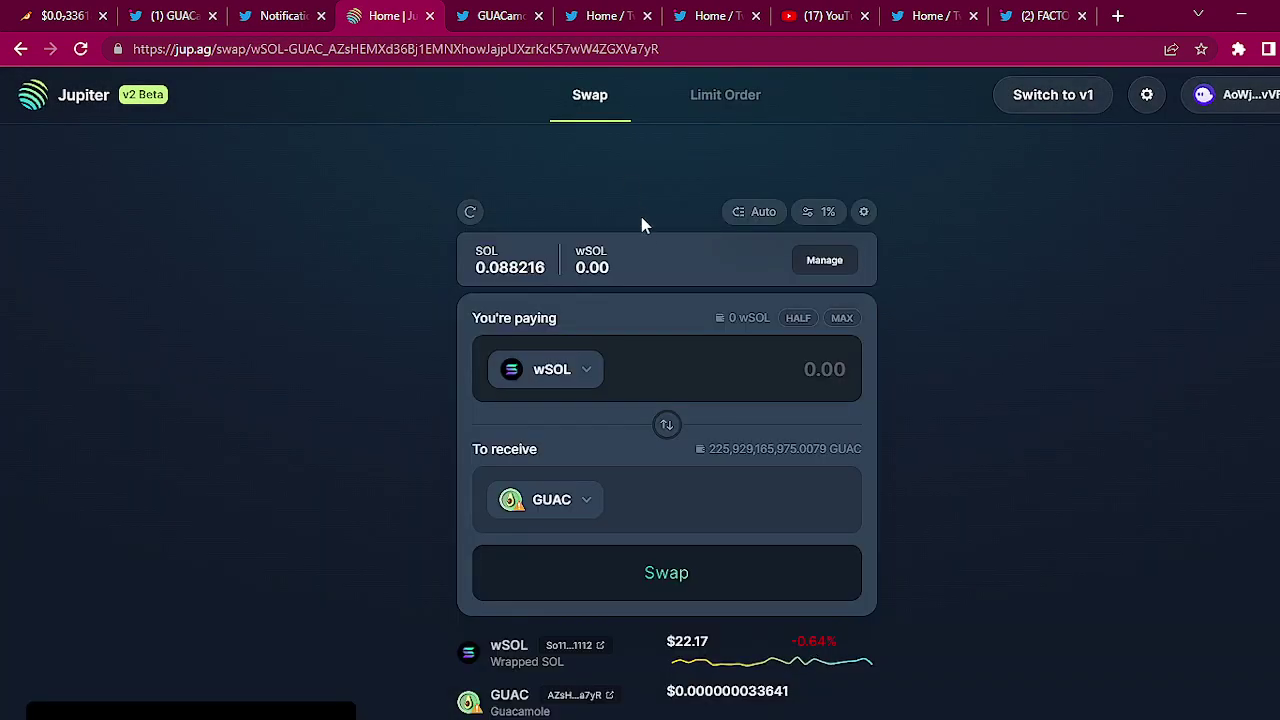
click(533, 372)
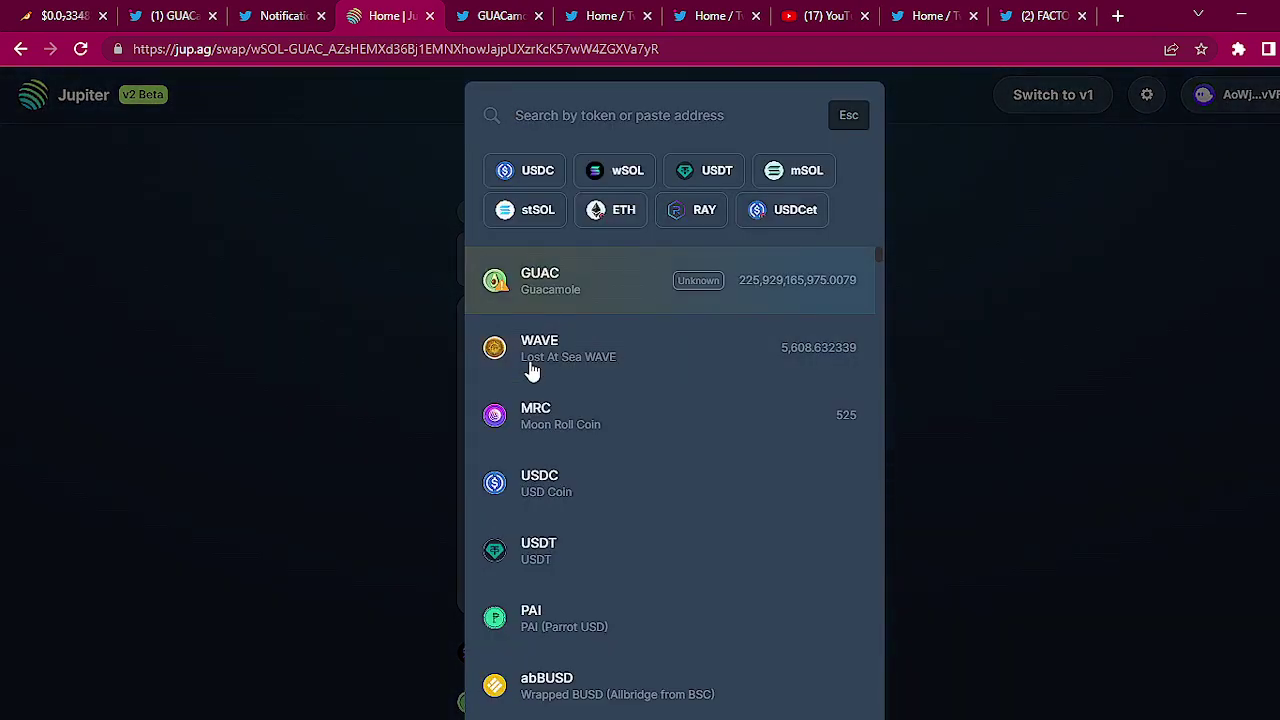
click(533, 360)
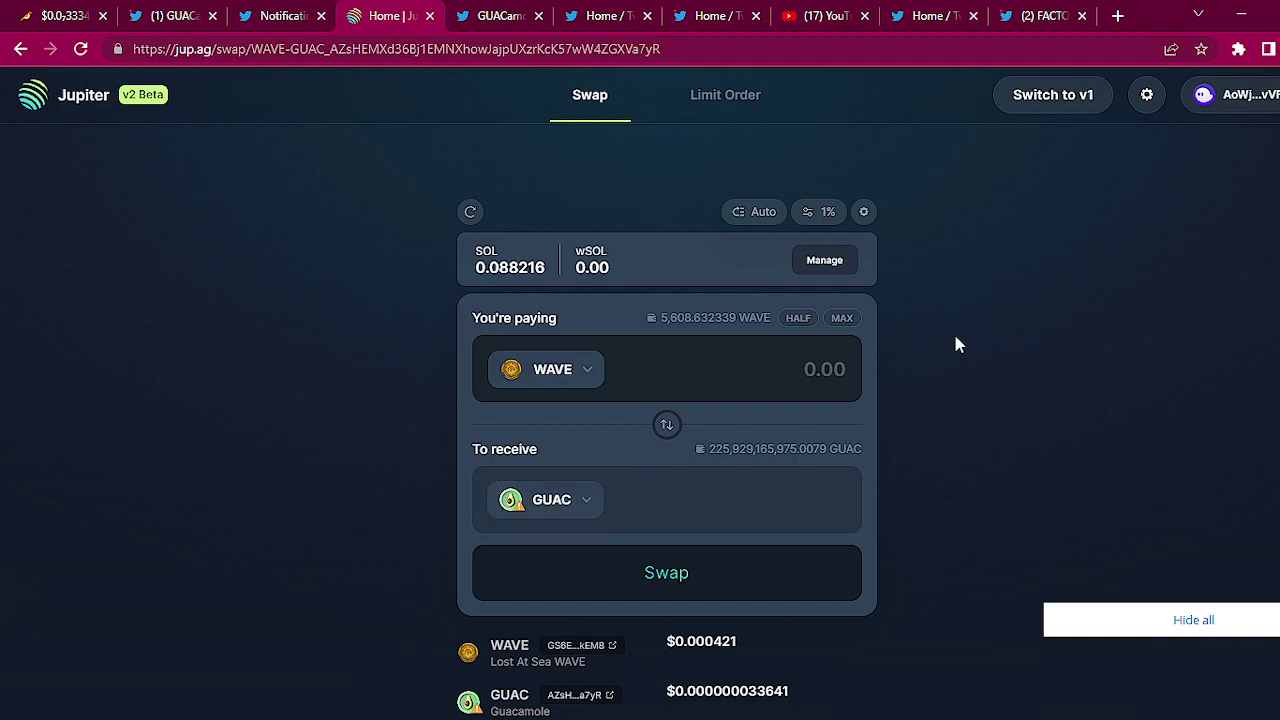
click(845, 369)
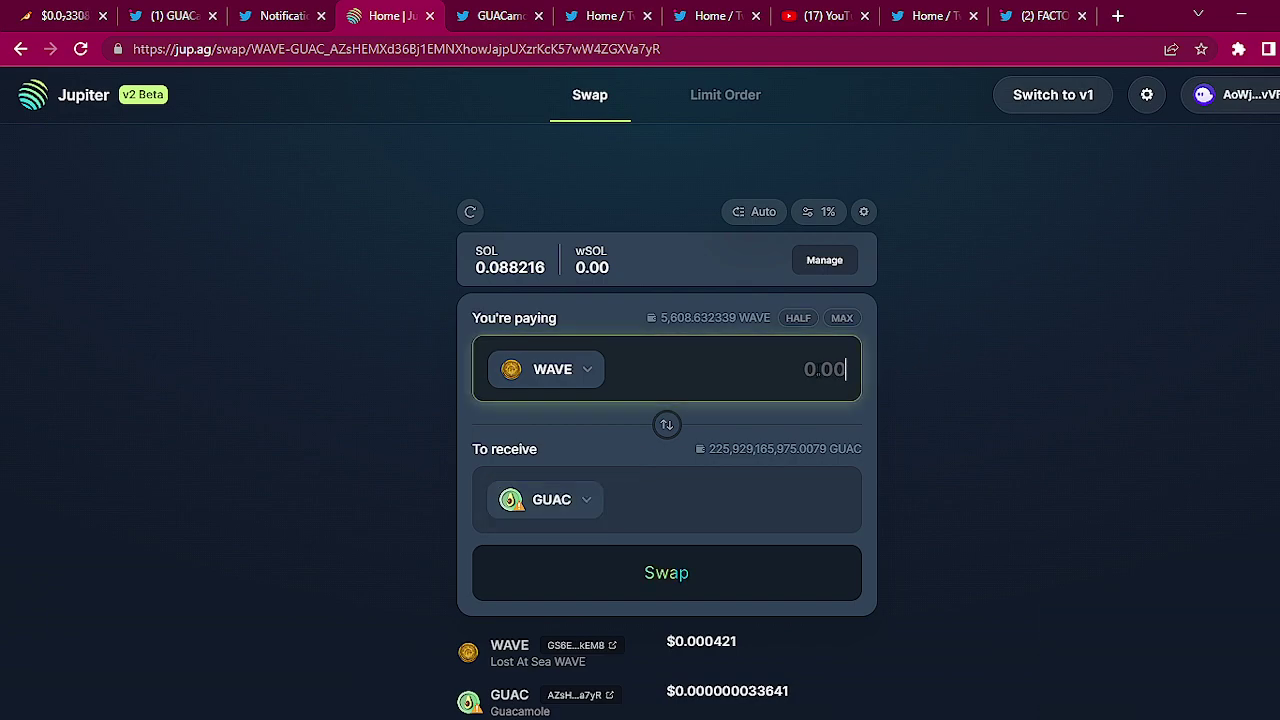
text(200)
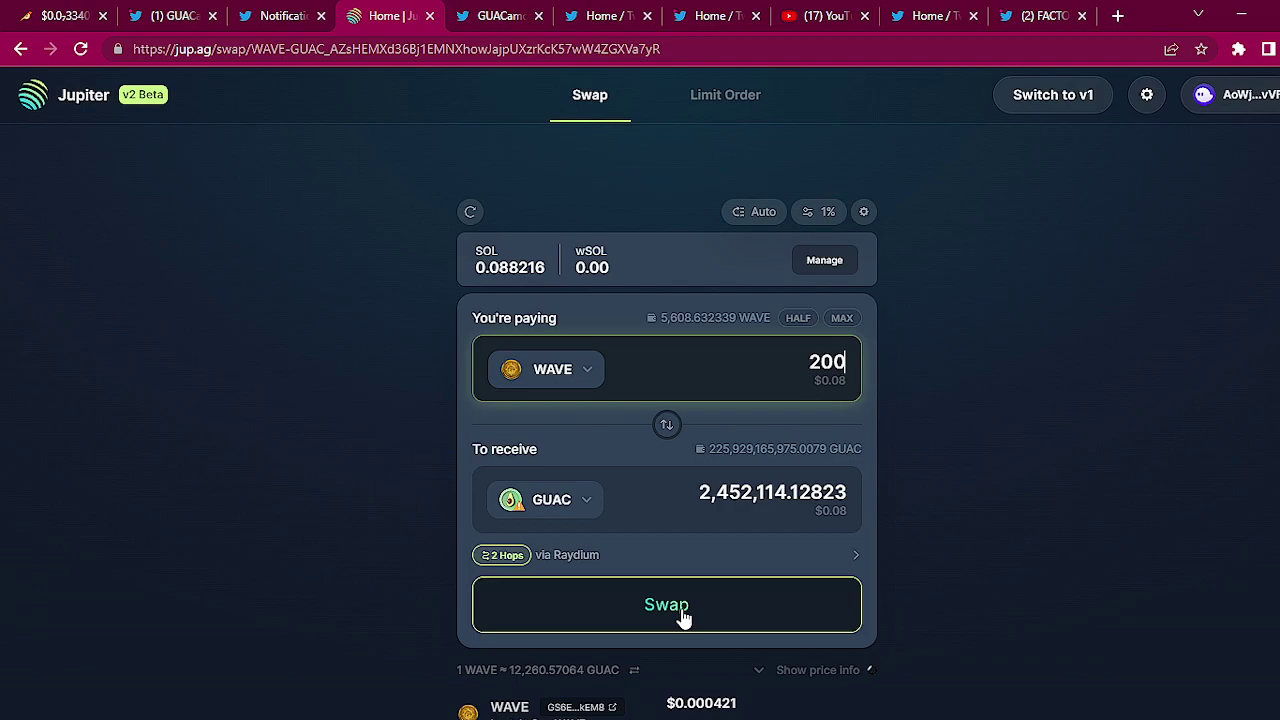
Submit the 200 WAVE swap, cancel the first Phantom approval, then resubmit the swap.
click(683, 619)
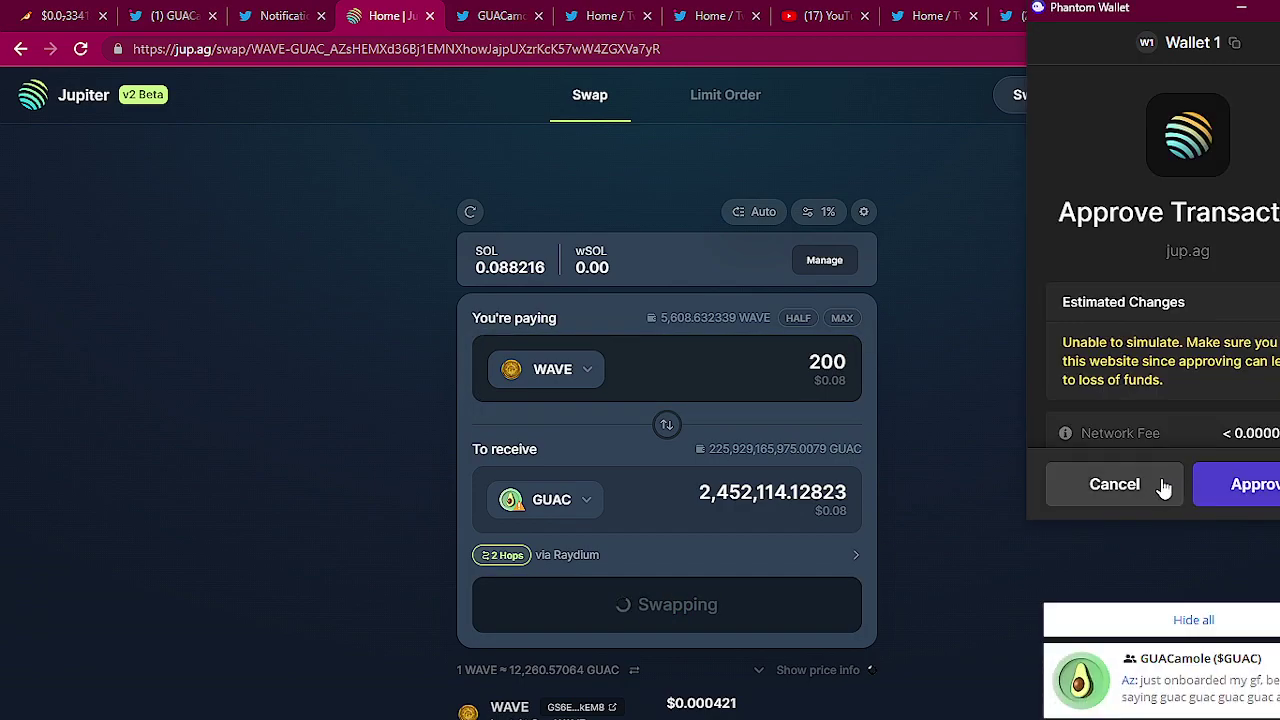
scroll(1135, 368, down, 1)
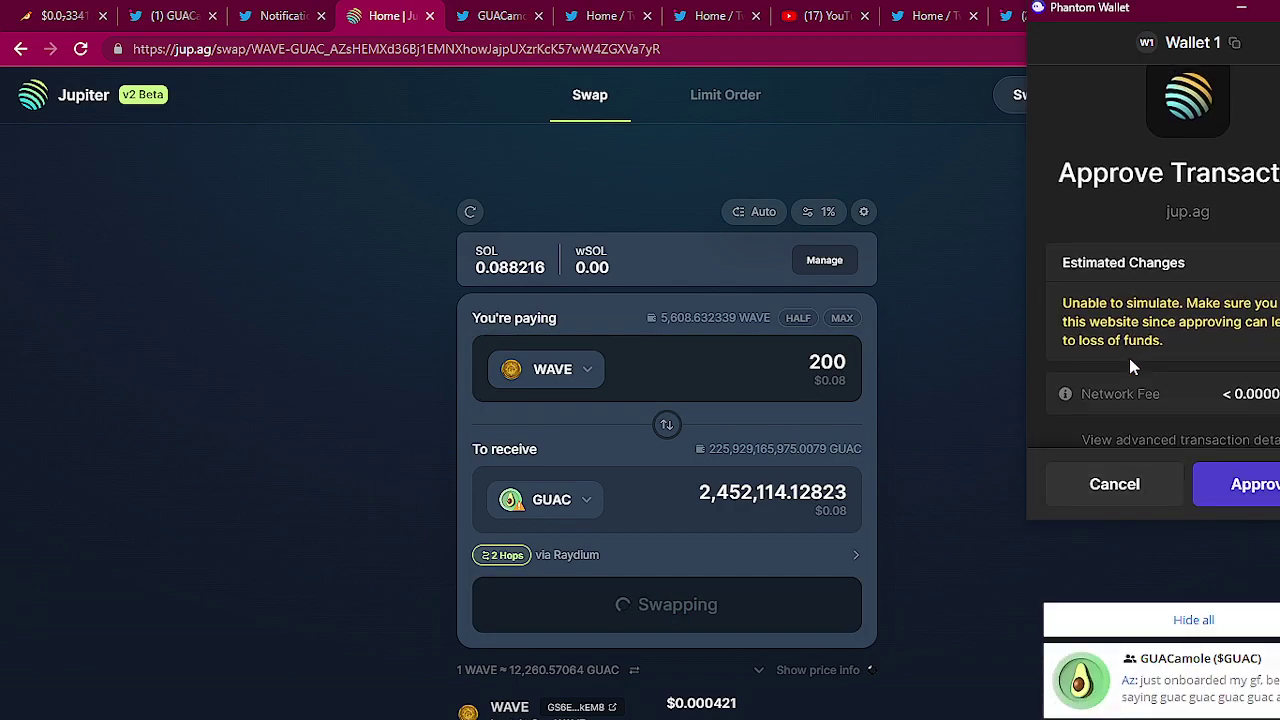
click(1118, 483)
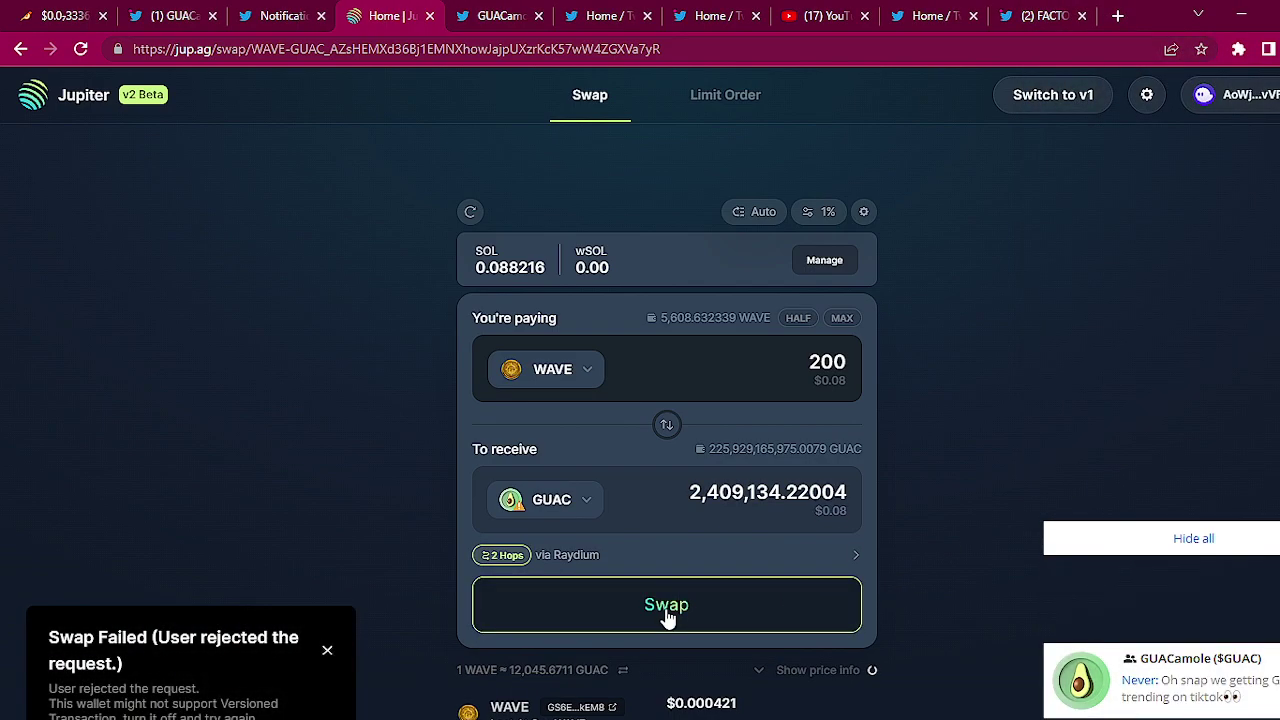
click(666, 614)
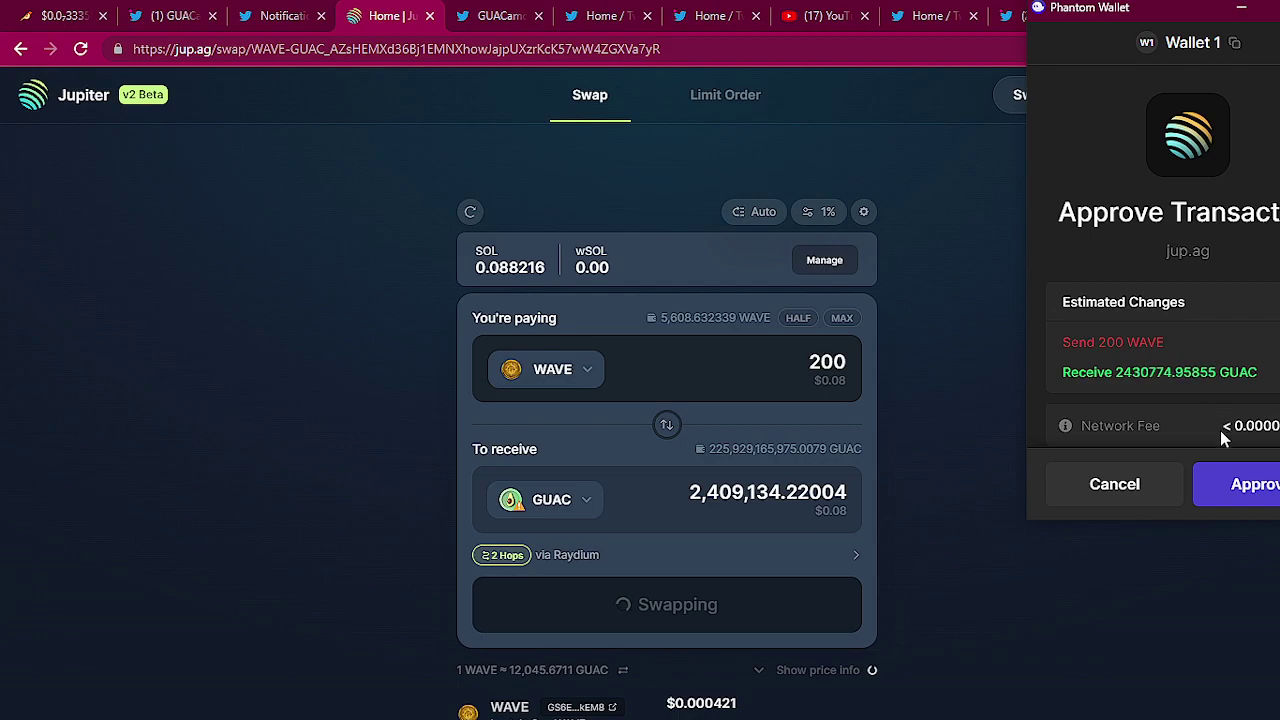
Approve the 200 WAVE to GUAC swap in the Phantom popup.
click(1232, 497)
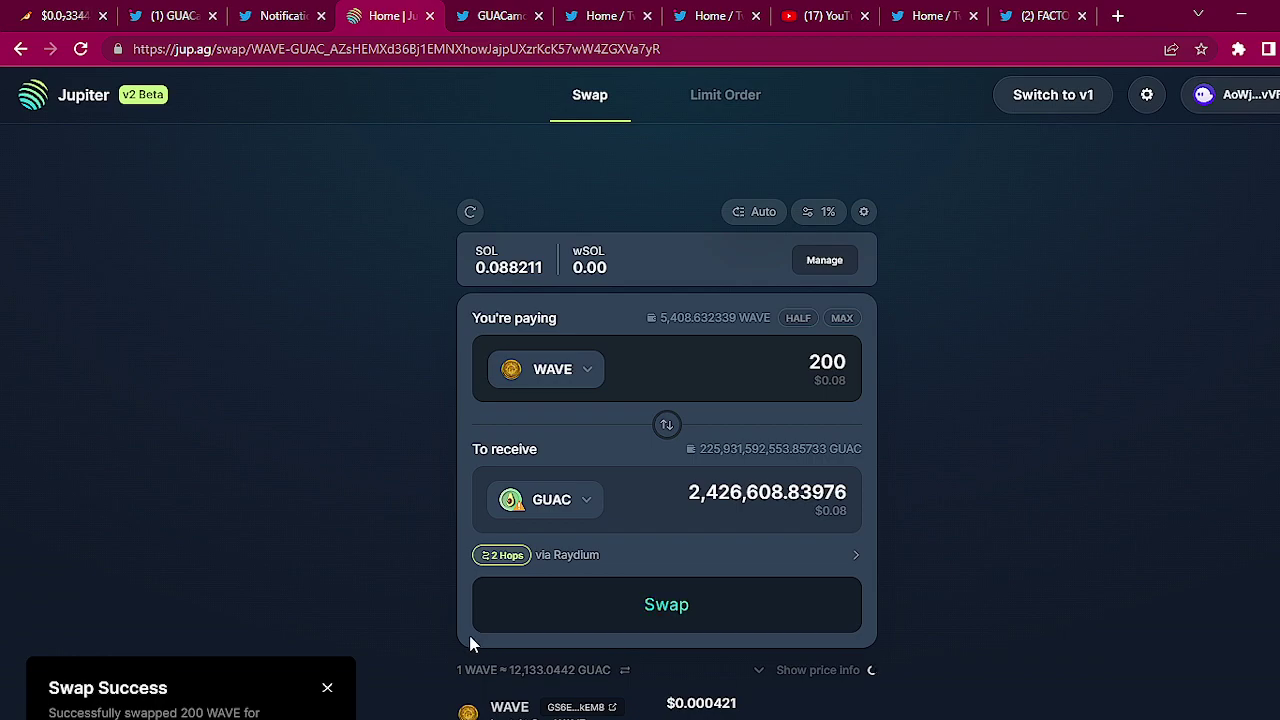
Go to raydium.io in the GUACamole tweet tab and launch the Raydium swap app.
click(511, 28)
click(488, 52)
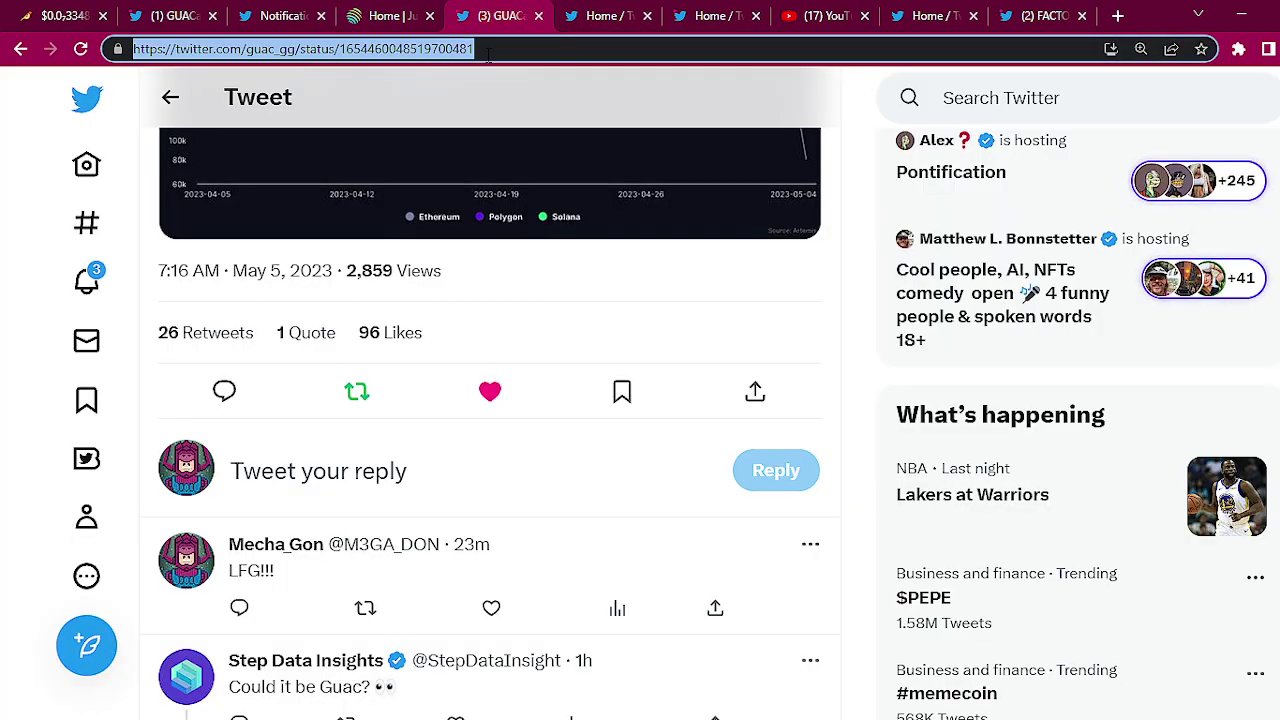
text(raydium)
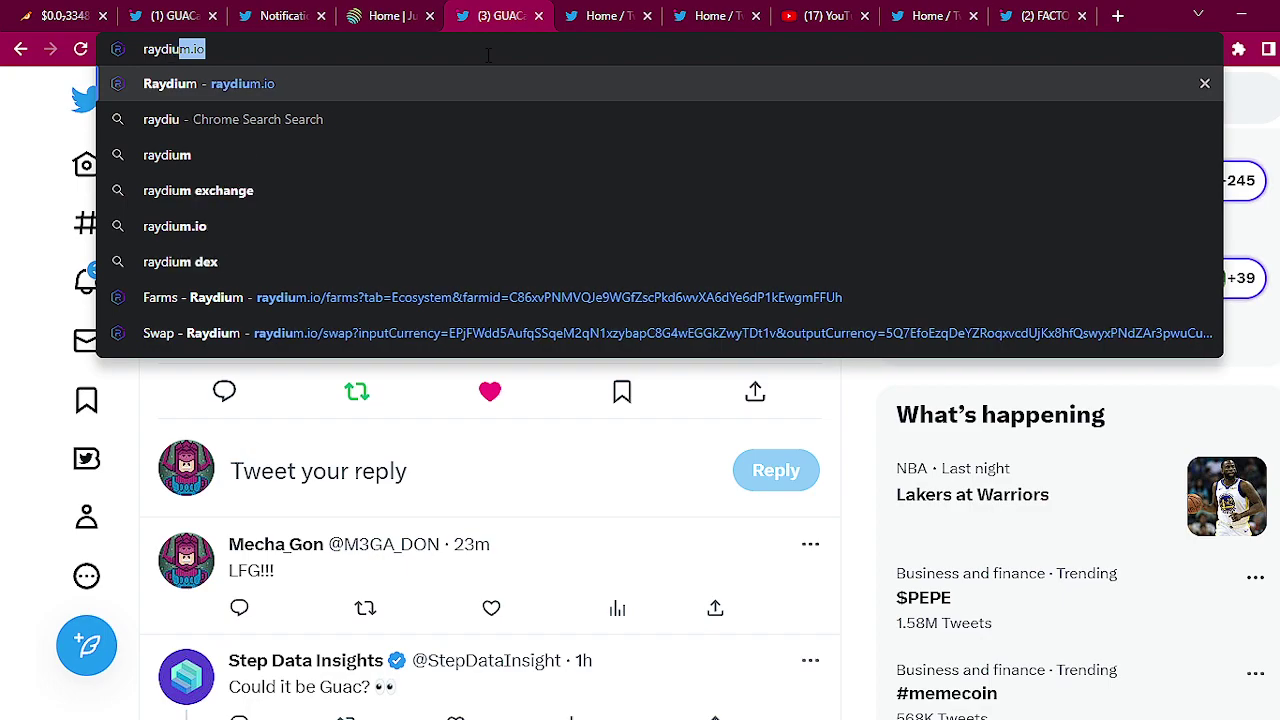
click(402, 84)
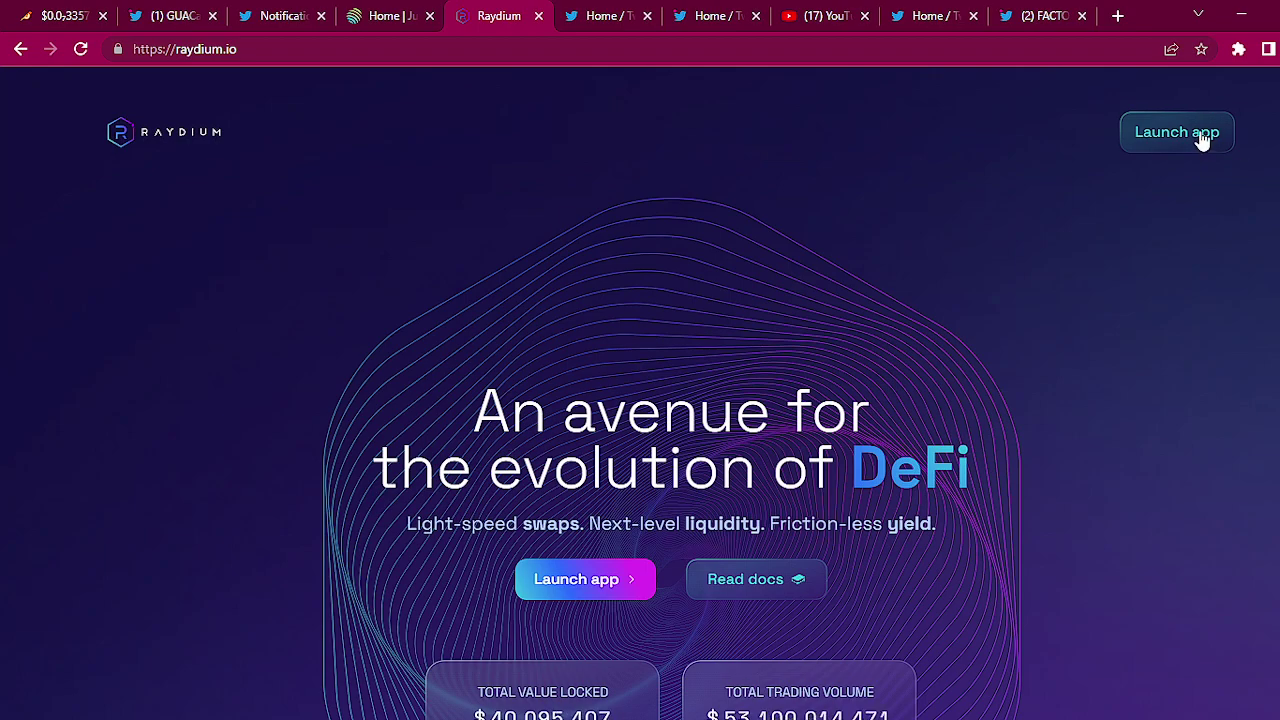
click(1128, 134)
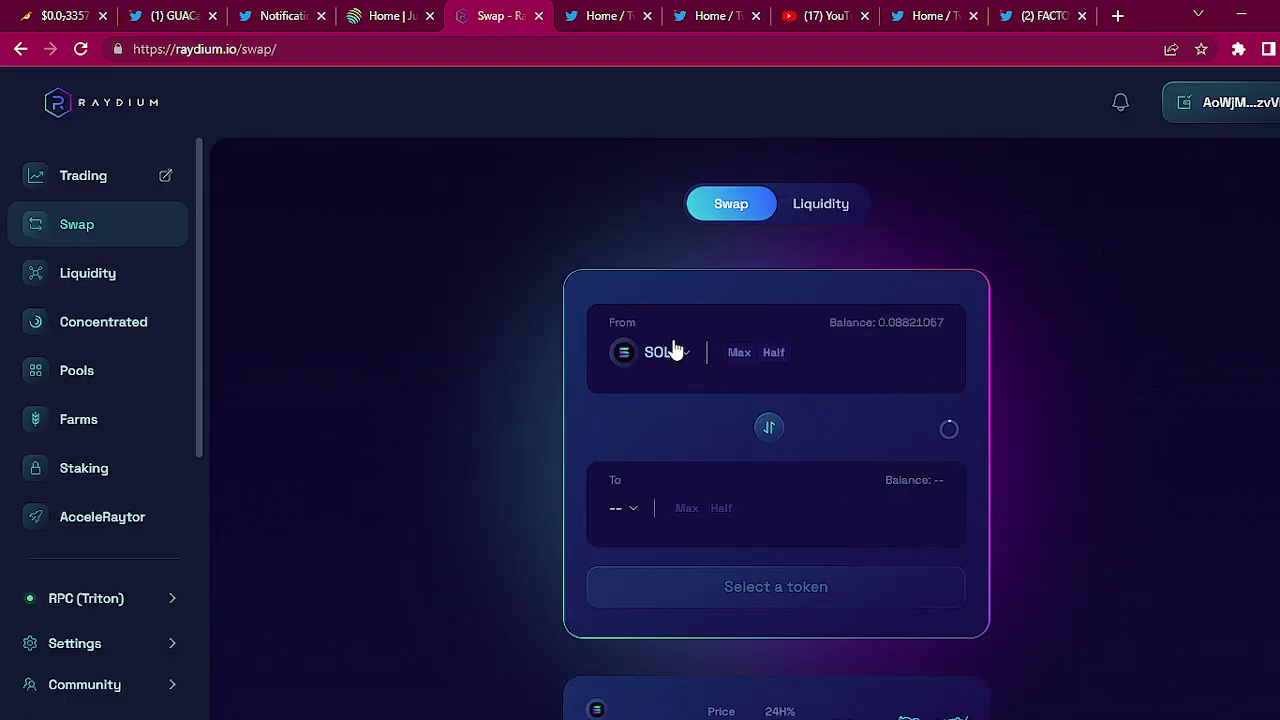
Switch Raydium's paying token from SOL to WAVE at 200, then open the receive-token list.
click(885, 332)
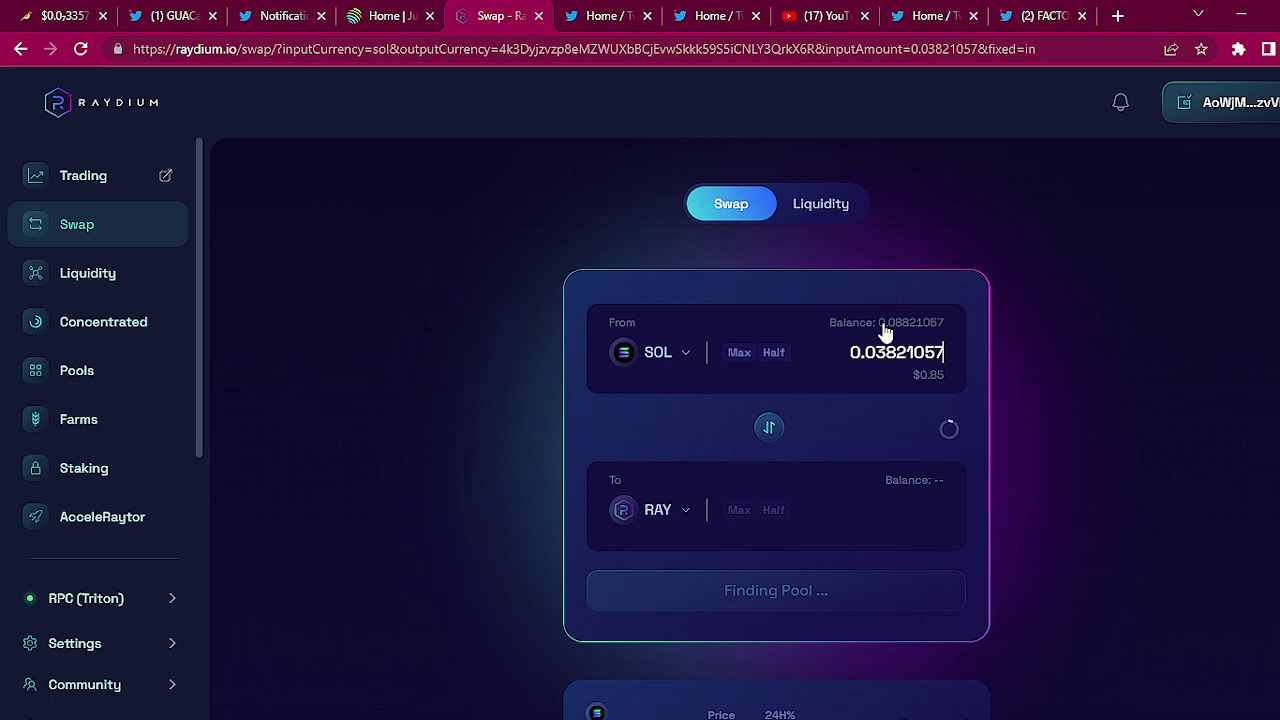
click(664, 356)
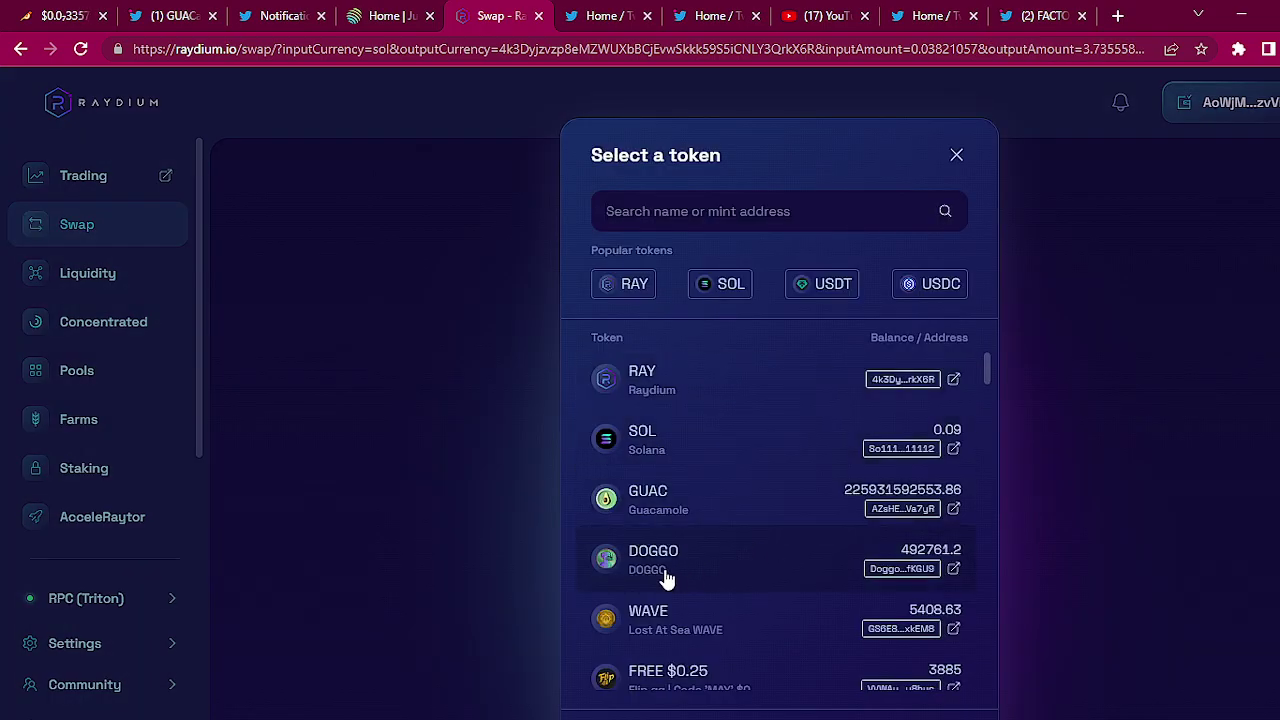
click(675, 614)
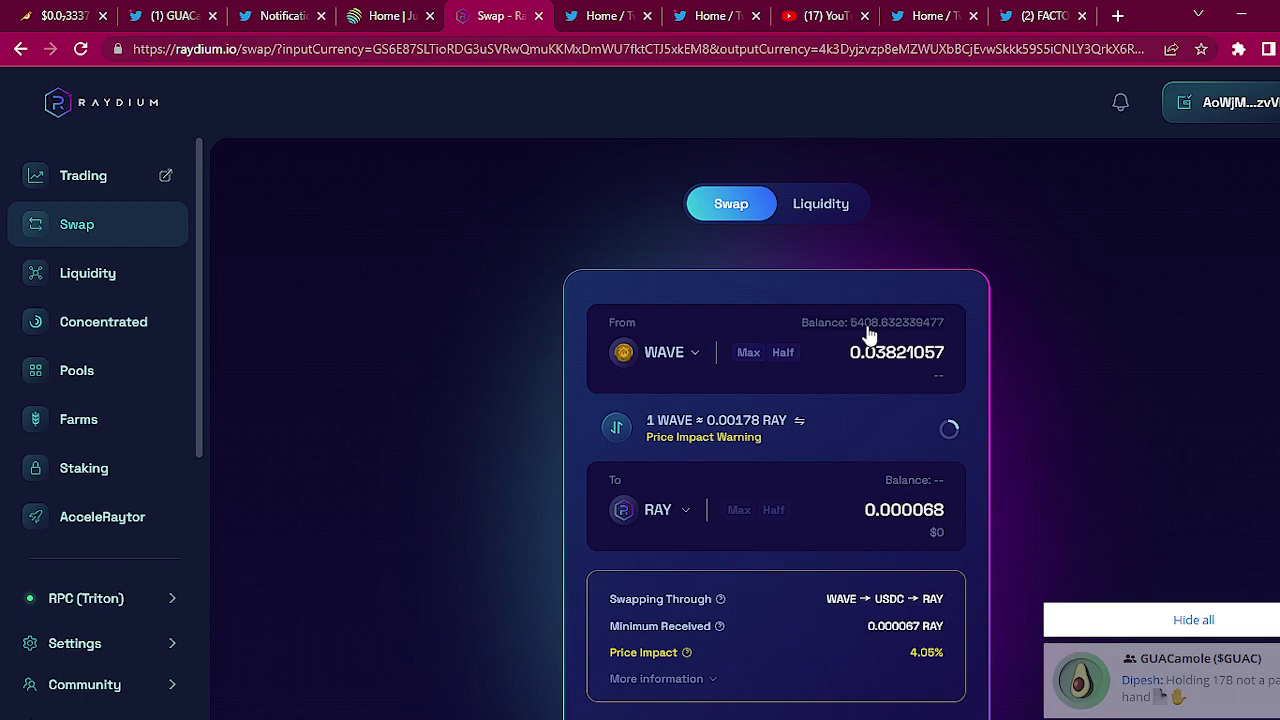
click(868, 333)
double_click(873, 352)
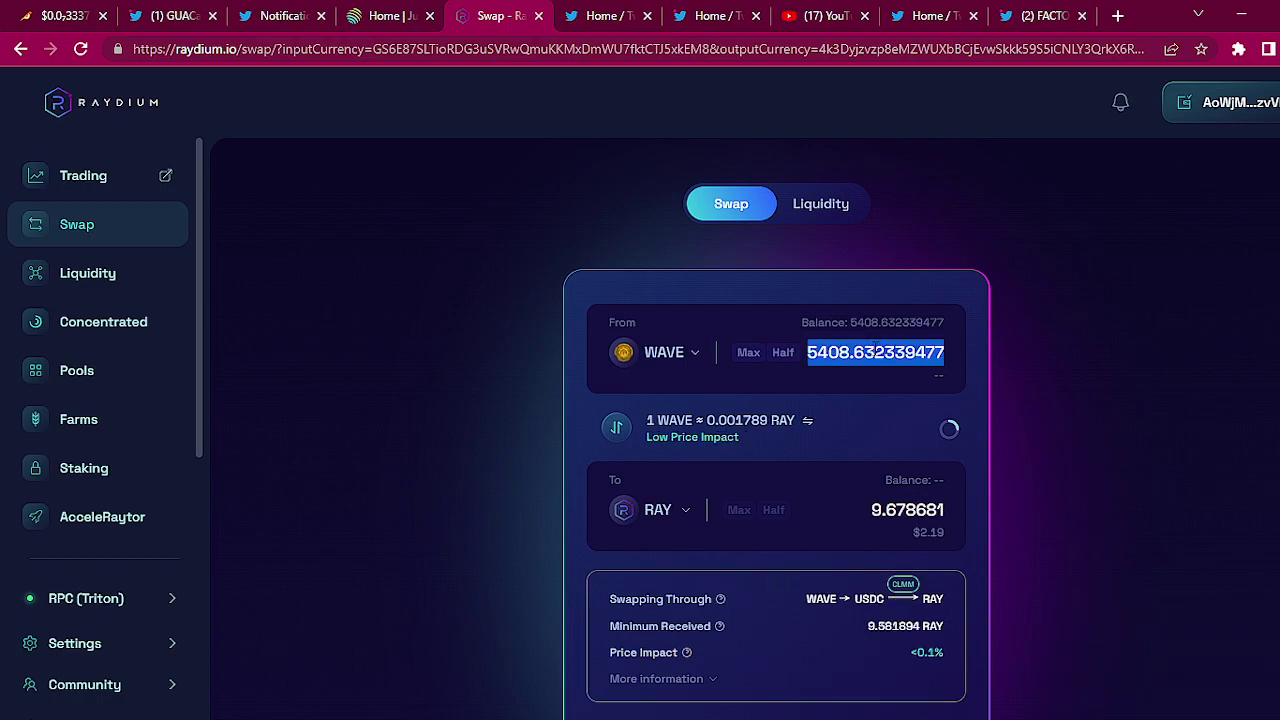
text(200)
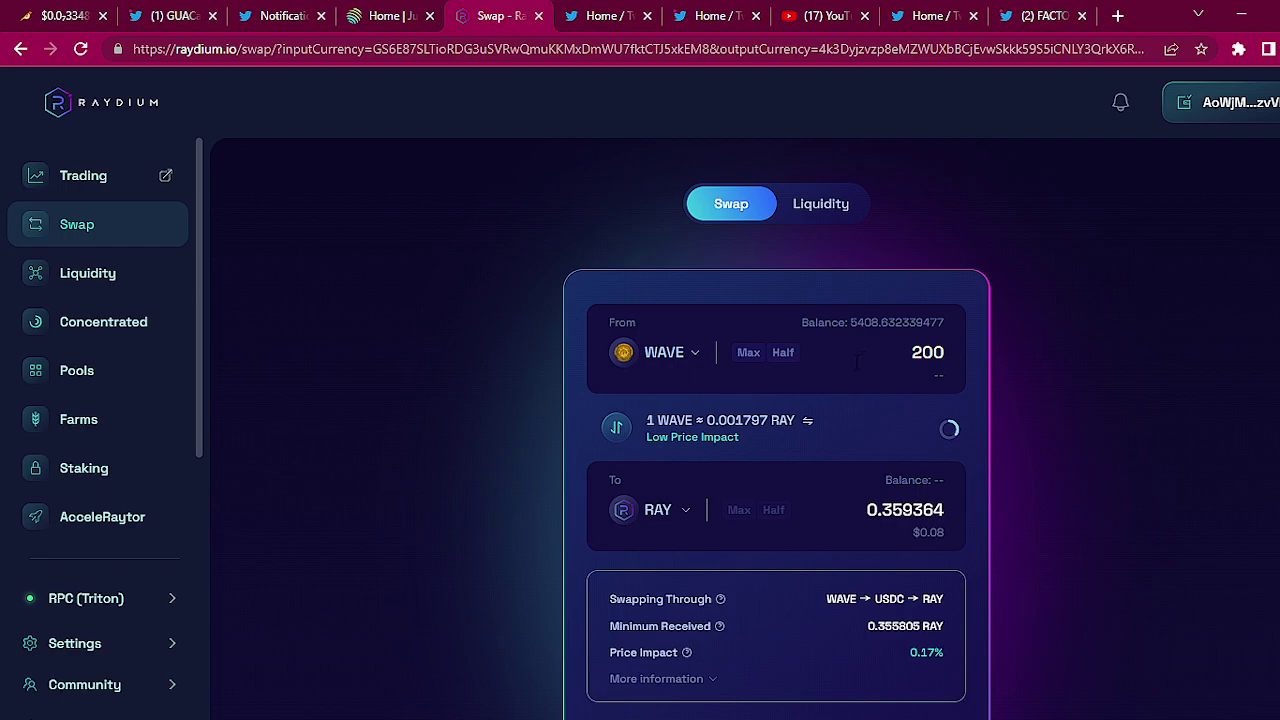
click(661, 509)
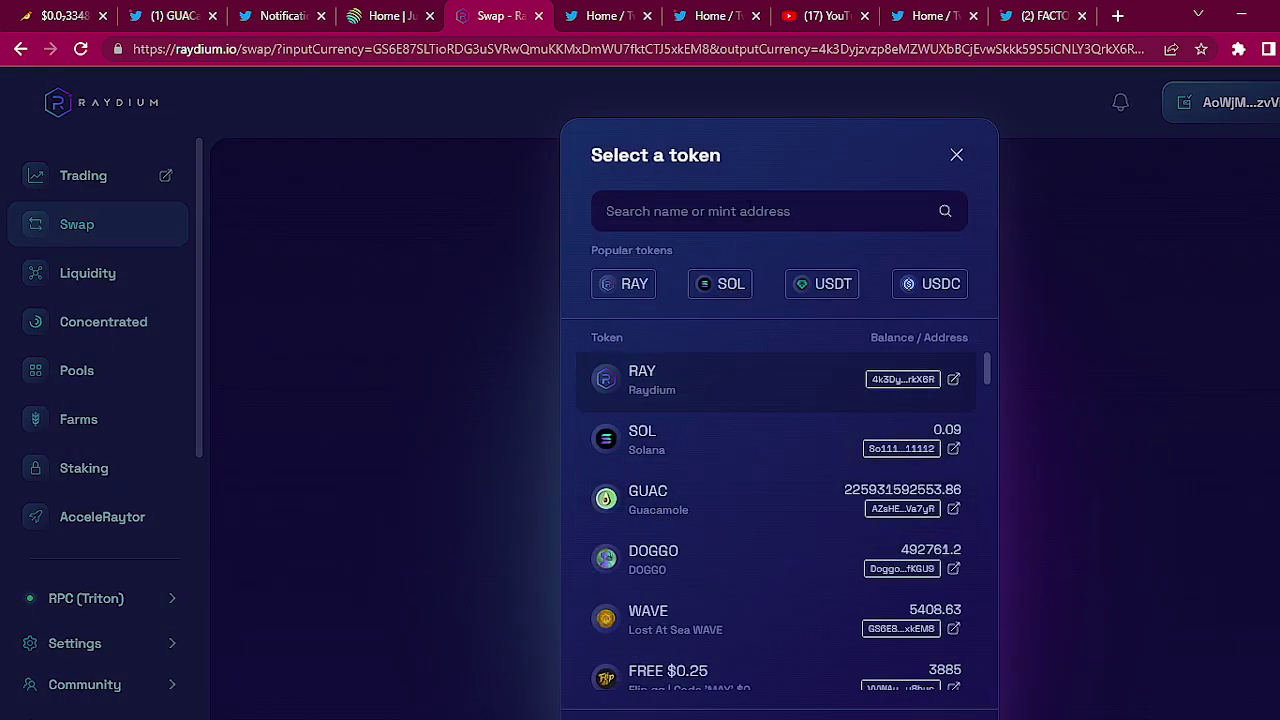
Search 'guac', copy the GUAC token address, and make GUAC the received token (2,422,855.5016 GUAC for 200 WAVE).
text(guac)
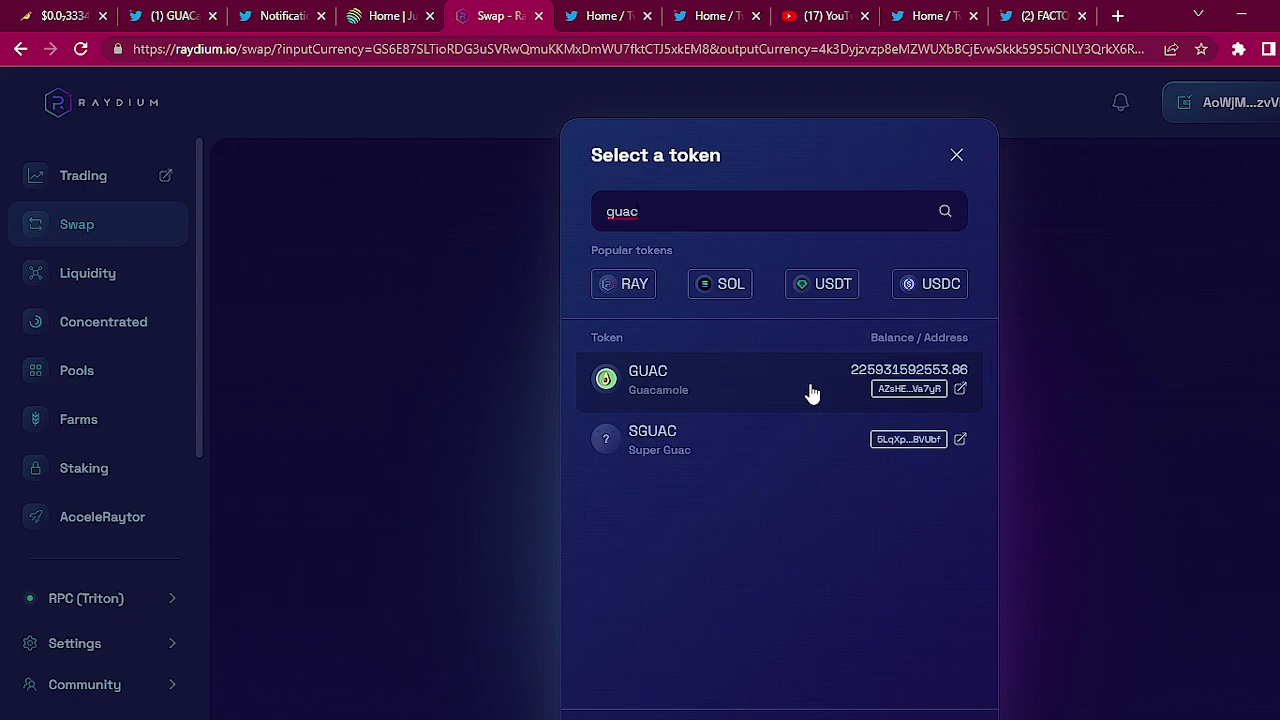
click(929, 394)
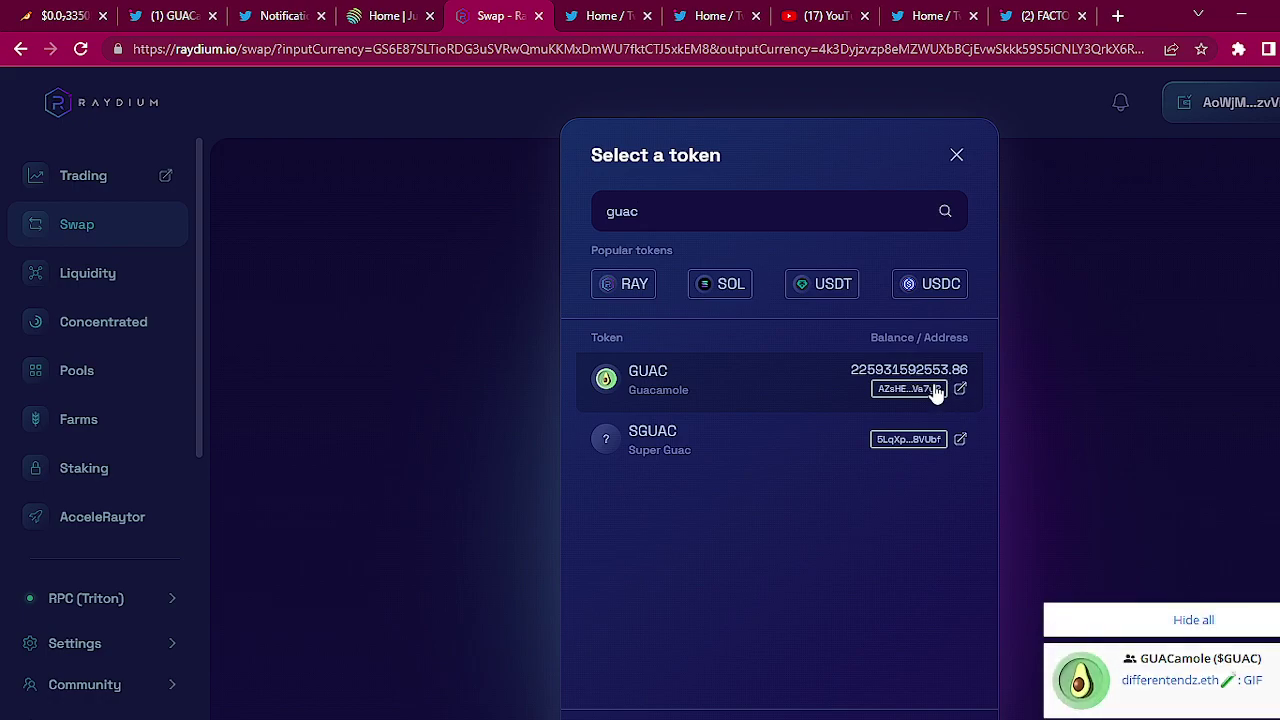
click(640, 385)
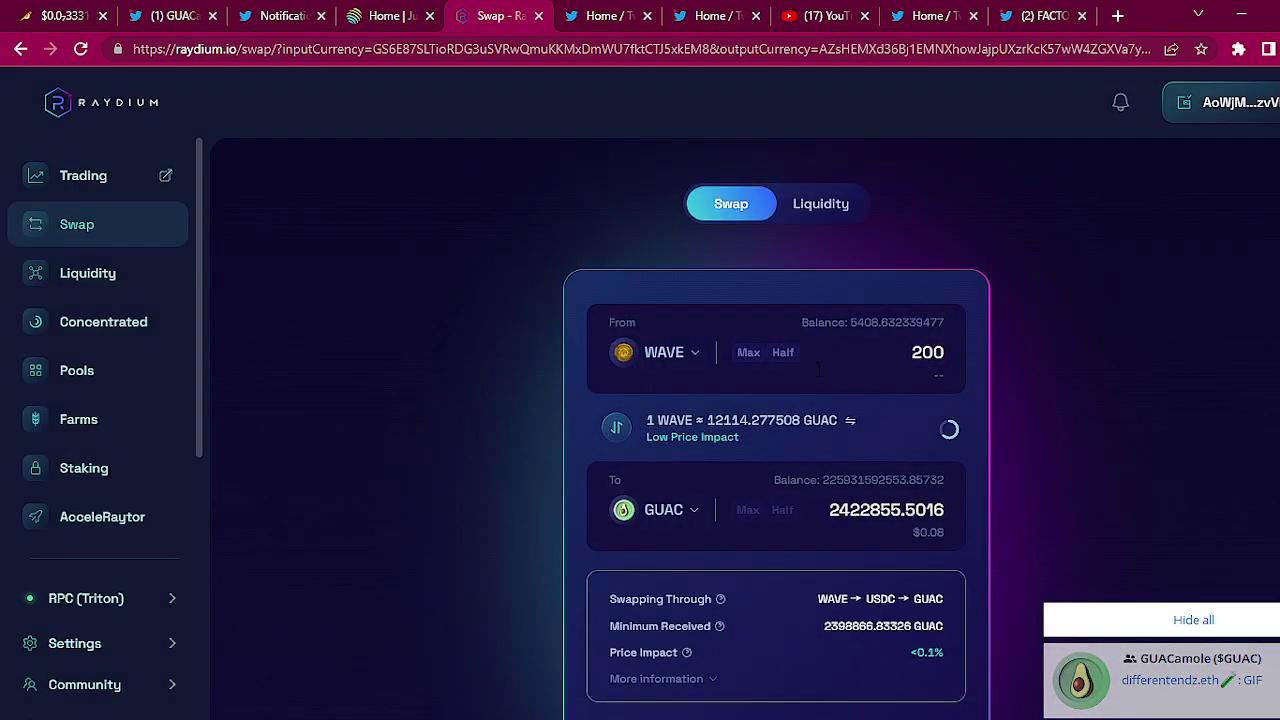
scroll(758, 590, down, 1)
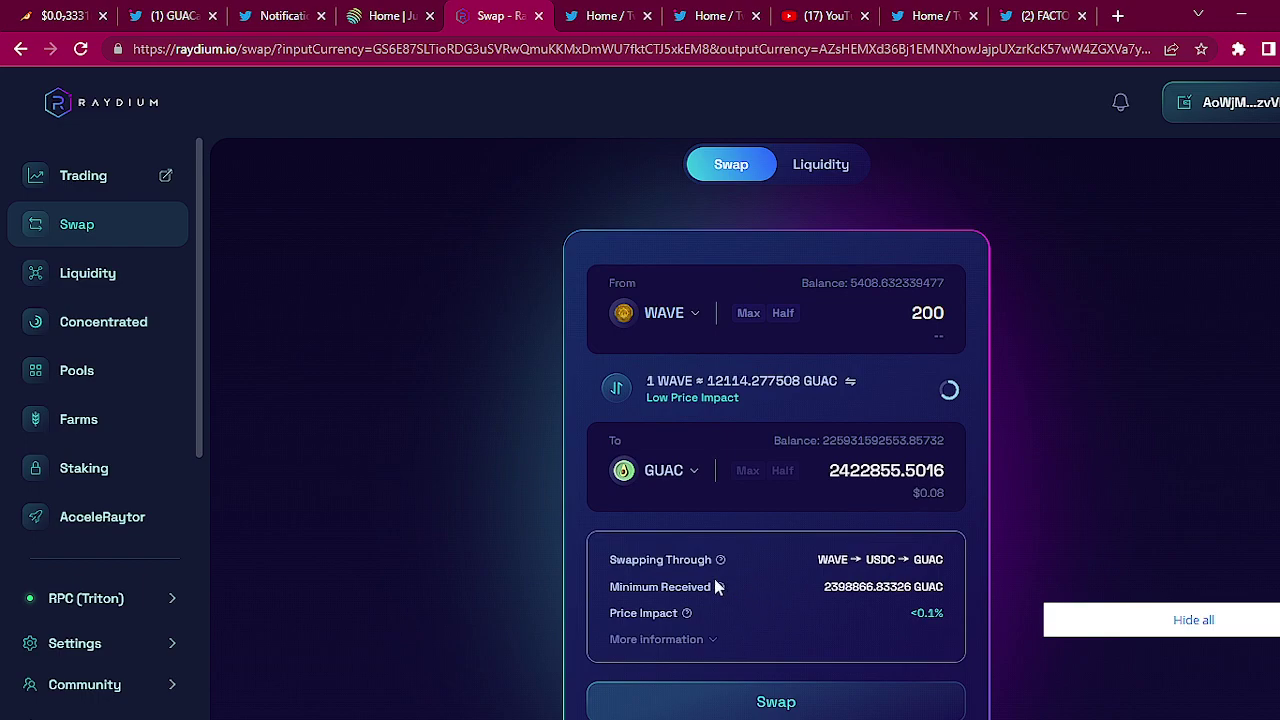
Submit and approve the 200 WAVE to GUAC swap in Phantom, then bring OBS Studio forward.
click(796, 705)
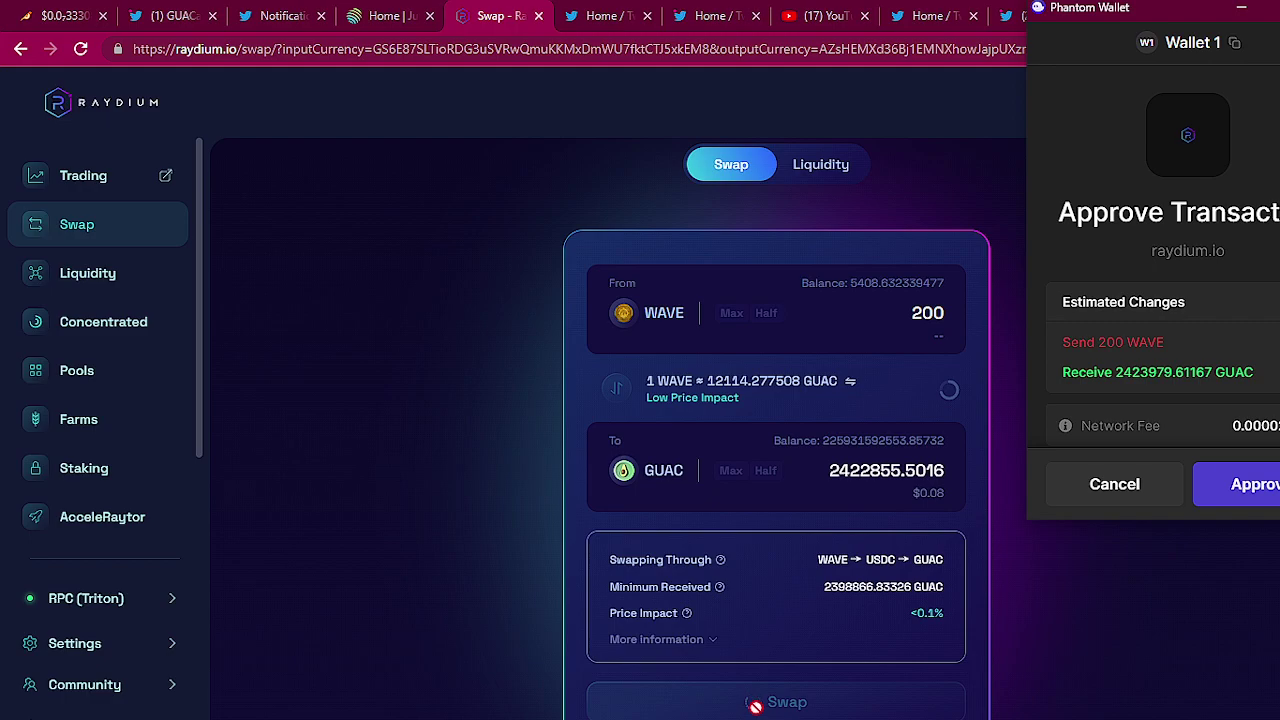
click(1257, 486)
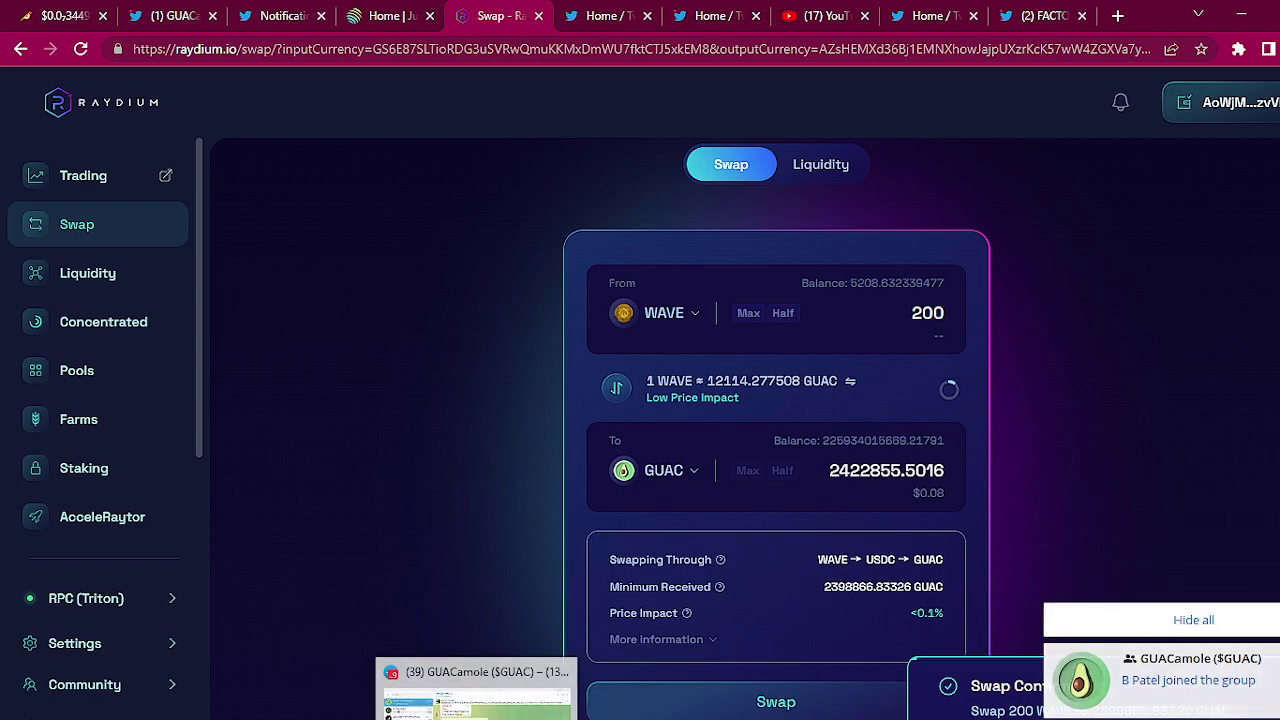
click(570, 715)
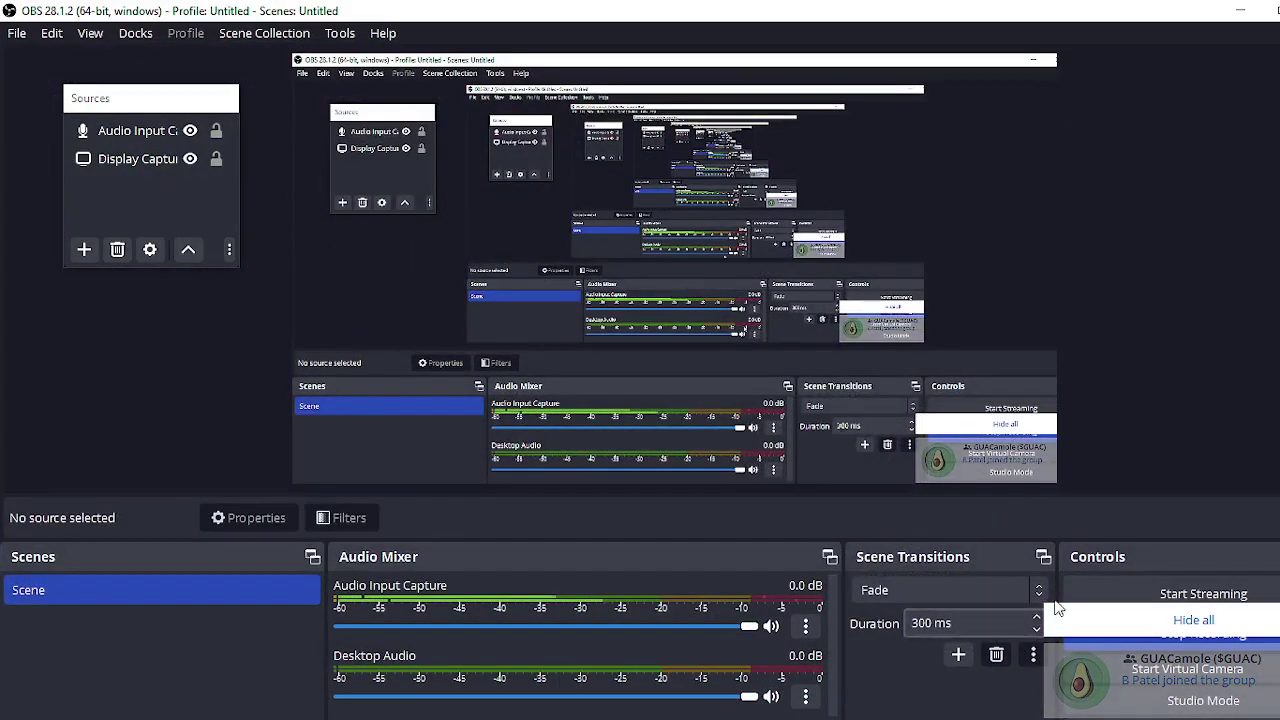